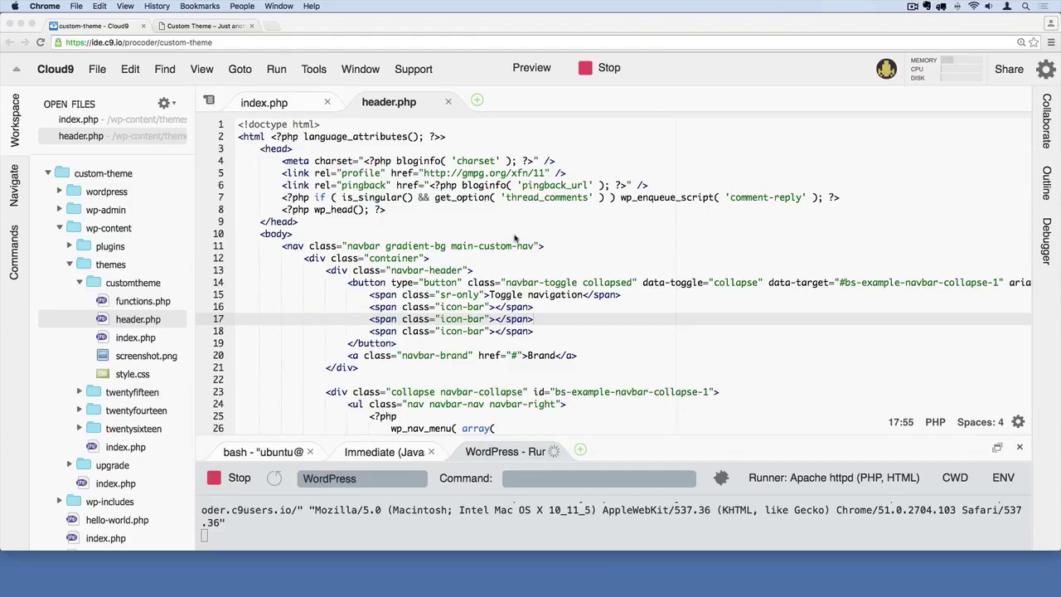
Compare index.php with header.php and highlight the get_header() call on index.php line 1
{"action": "left_click", "coordinate": [267, 103]}
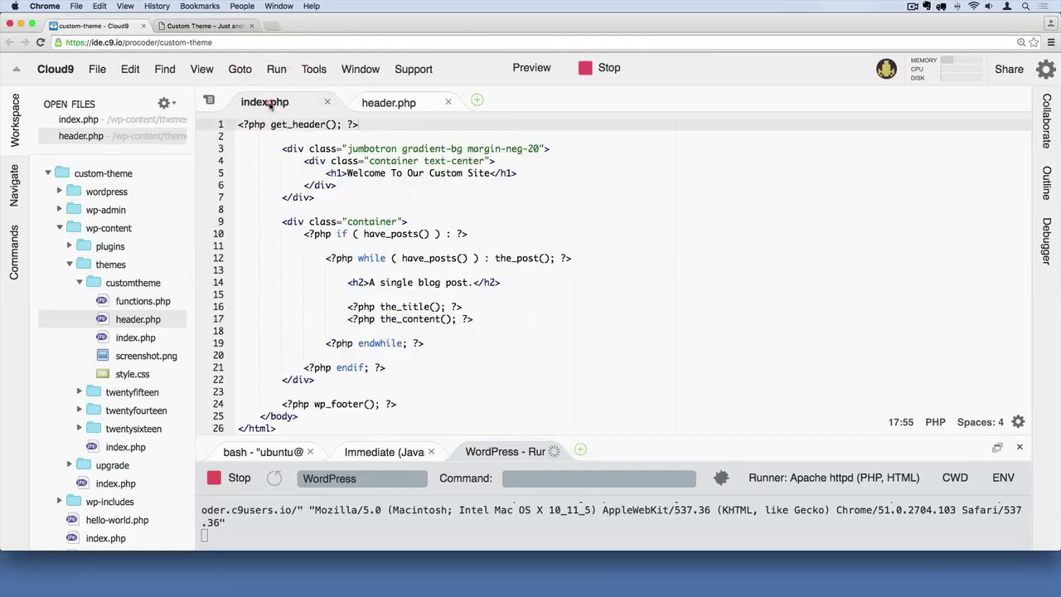
{"action": "left_click", "coordinate": [389, 102]}
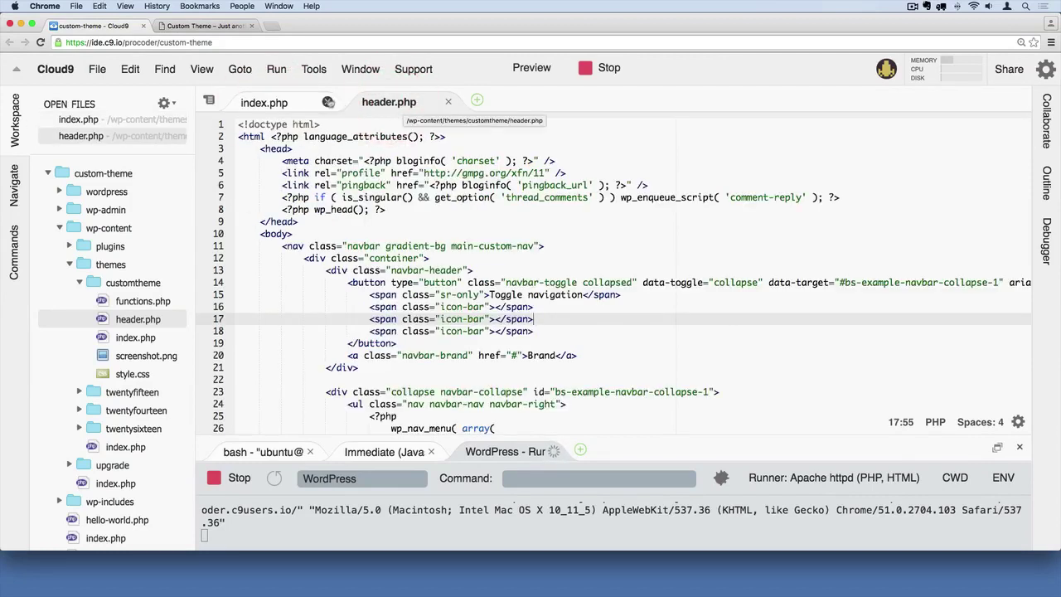
{"action": "left_click", "coordinate": [266, 101]}
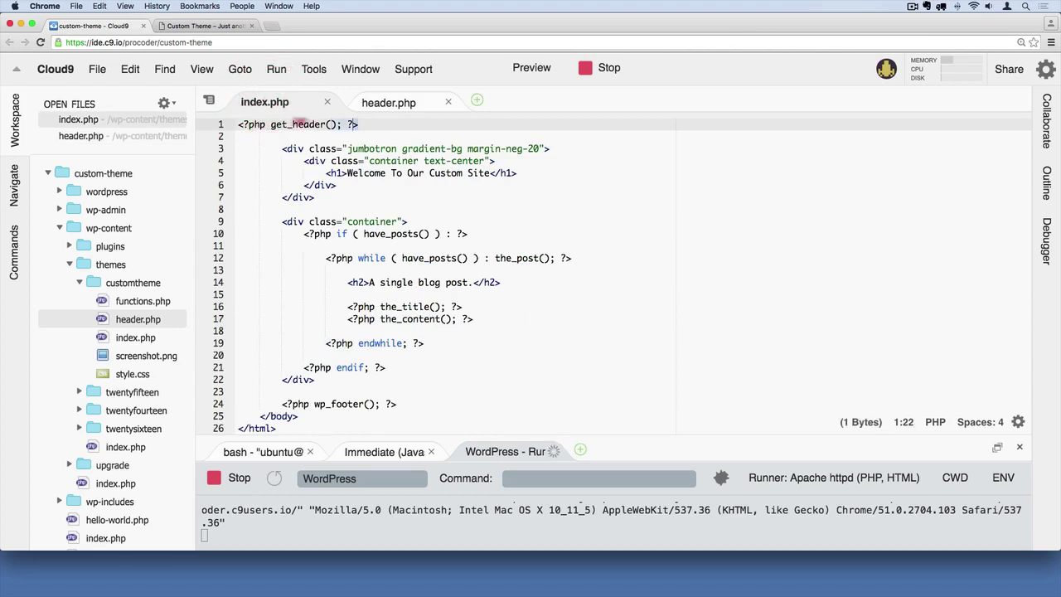
{"action": "left_click_drag", "start_coordinate": [372, 125], "coordinate": [237, 124]}
{"action": "left_click", "coordinate": [282, 136]}
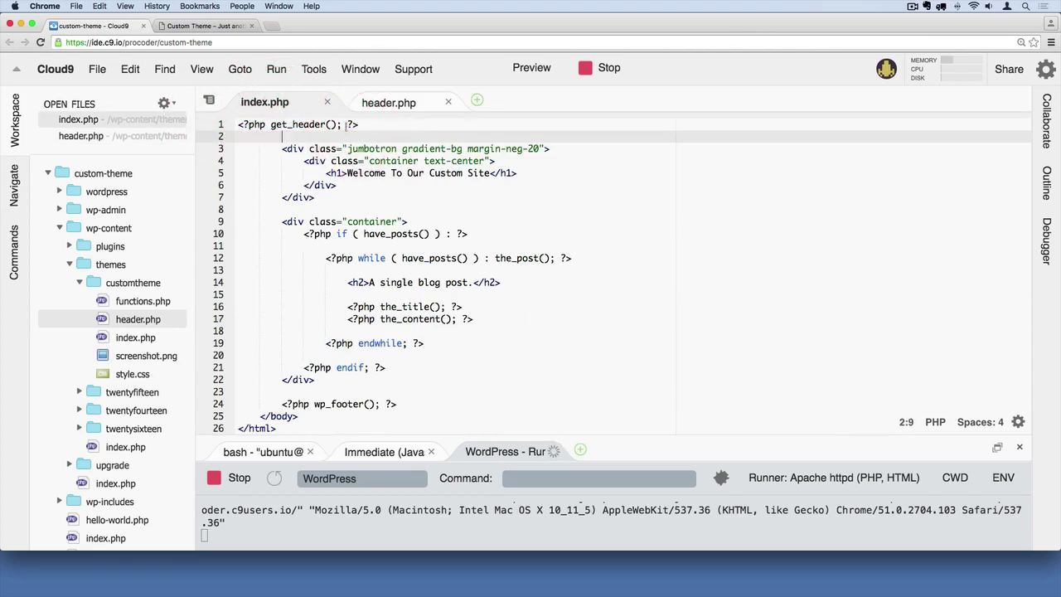
Locate header.php in the customtheme folder and compare its code with index.php
{"action": "left_click", "coordinate": [146, 322]}
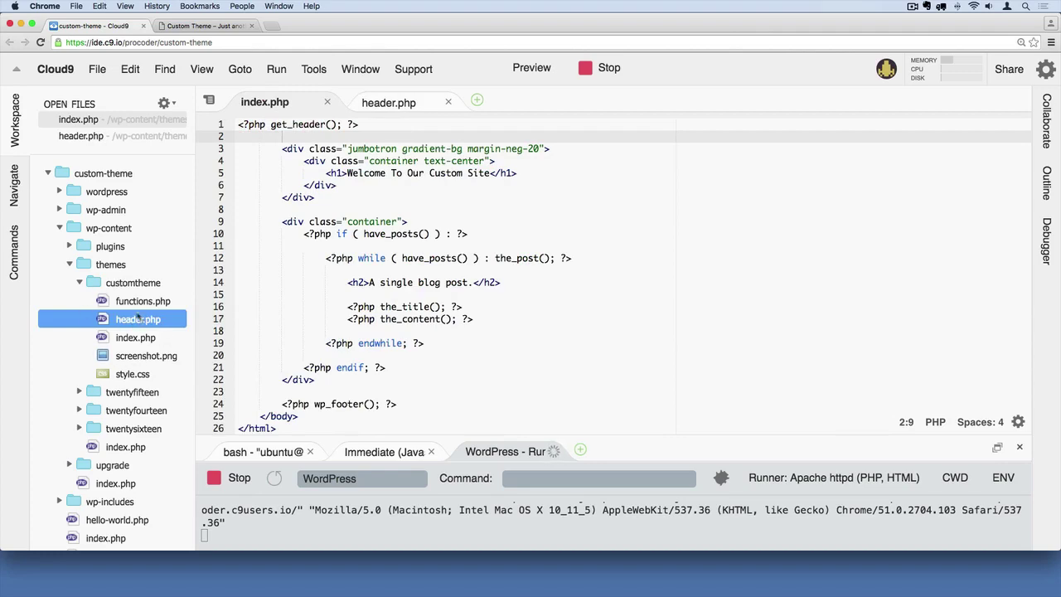
{"action": "left_click", "coordinate": [391, 103]}
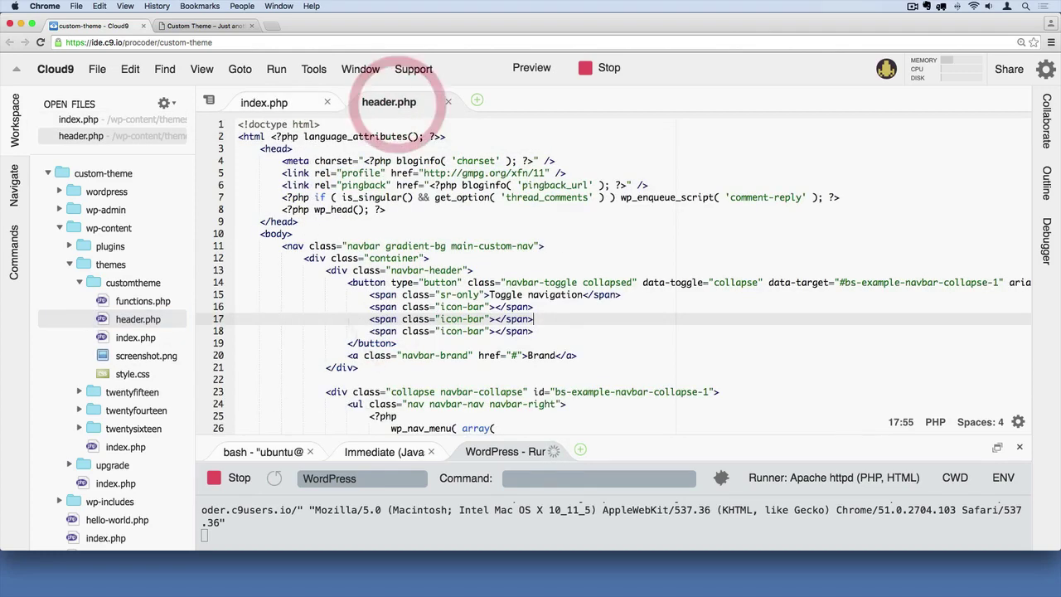
{"action": "left_click", "coordinate": [263, 102]}
{"action": "scroll", "coordinate": [325, 195], "scroll_direction": "down", "scroll_amount": 1}
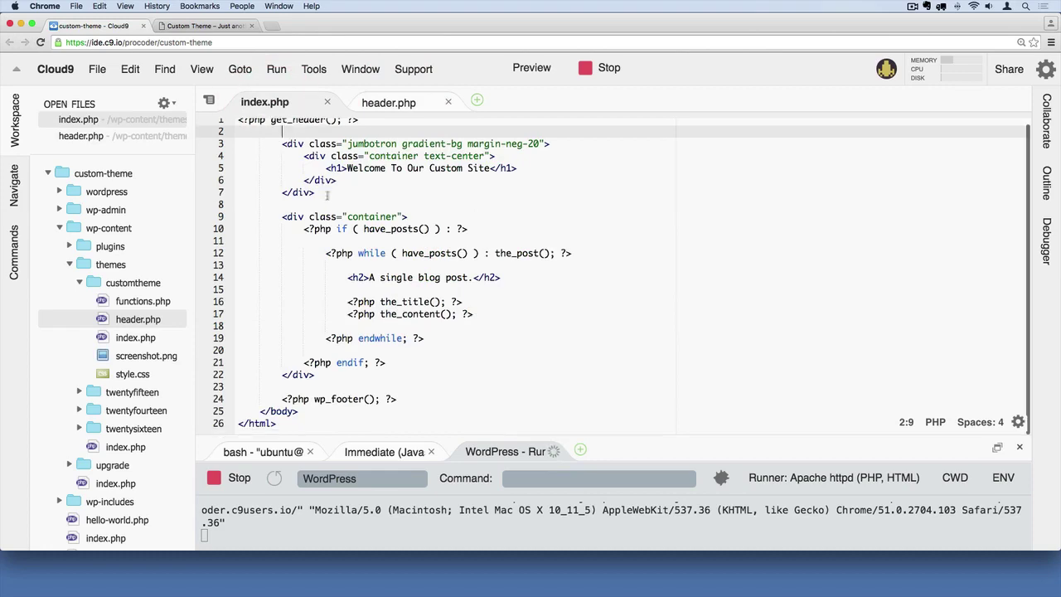
{"action": "scroll", "coordinate": [366, 143], "scroll_direction": "up", "scroll_amount": 1}
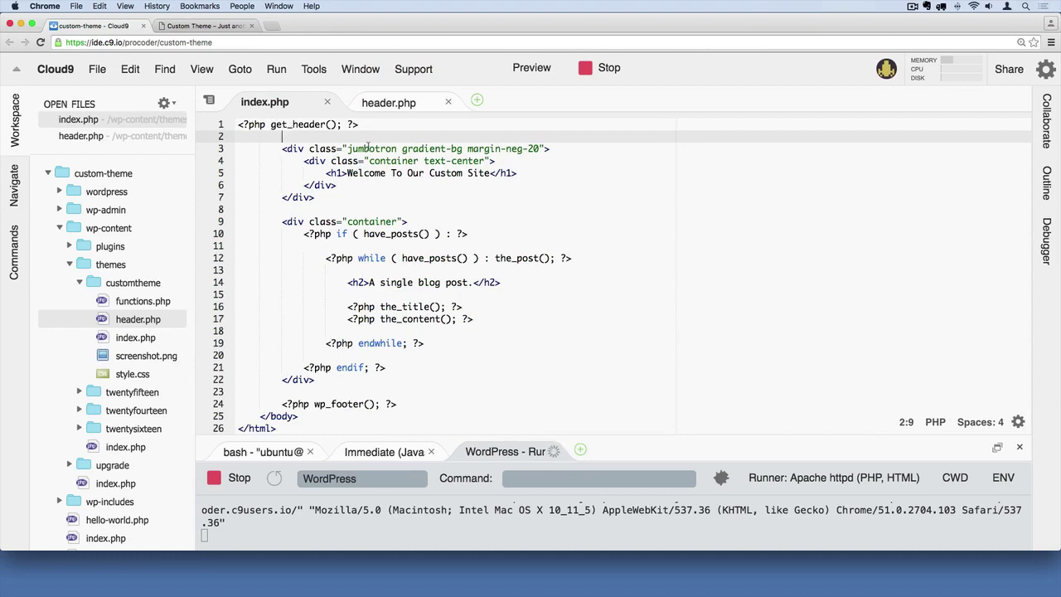
Re-mark get_header() and point out header.php, index.php and functions.php in customtheme
{"action": "left_click_drag", "start_coordinate": [381, 126], "coordinate": [238, 125]}
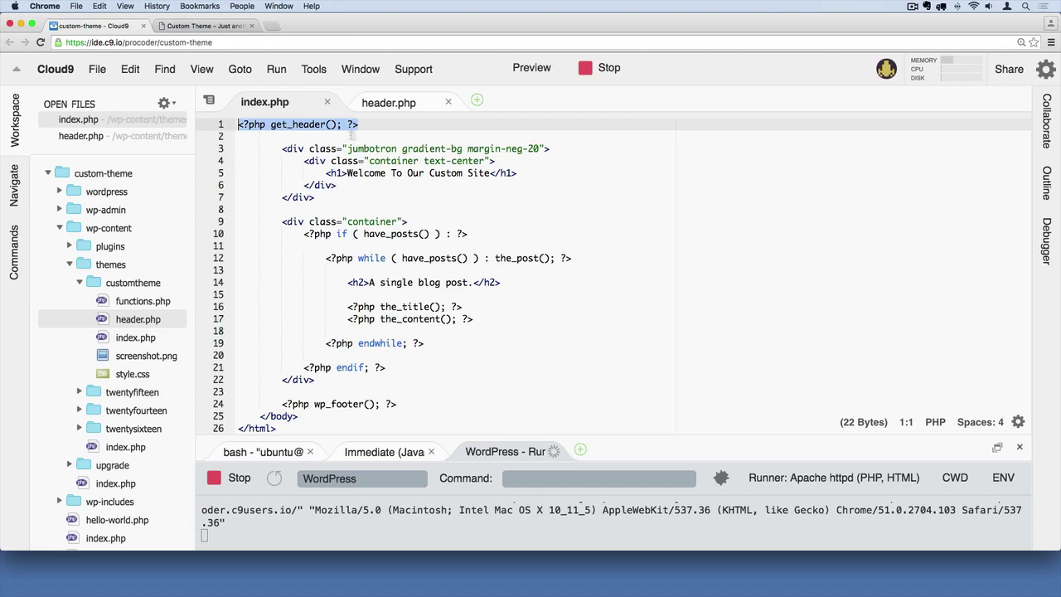
{"action": "left_click", "coordinate": [403, 104]}
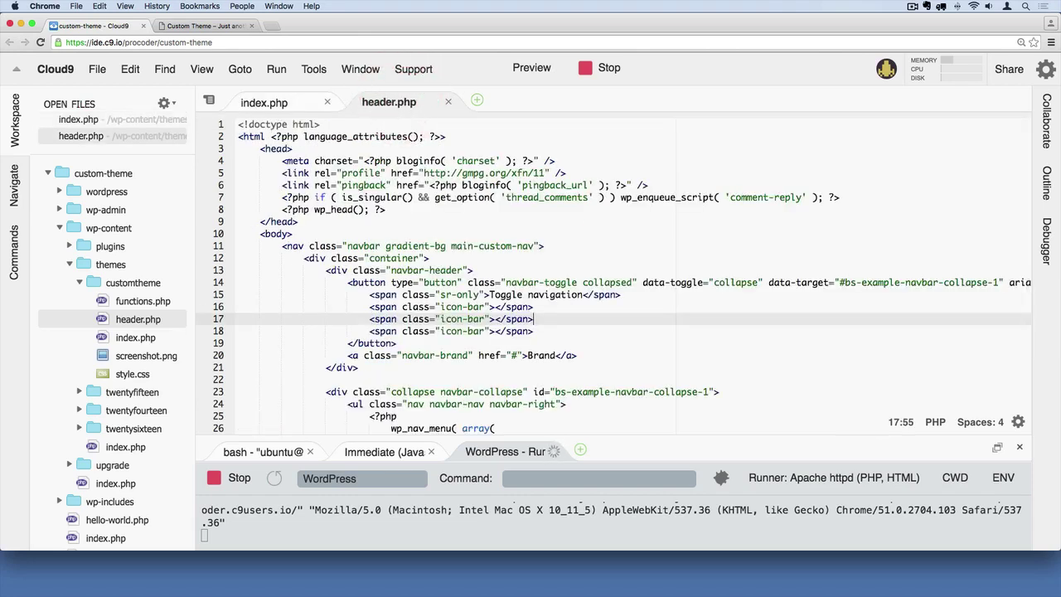
{"action": "left_click", "coordinate": [128, 339]}
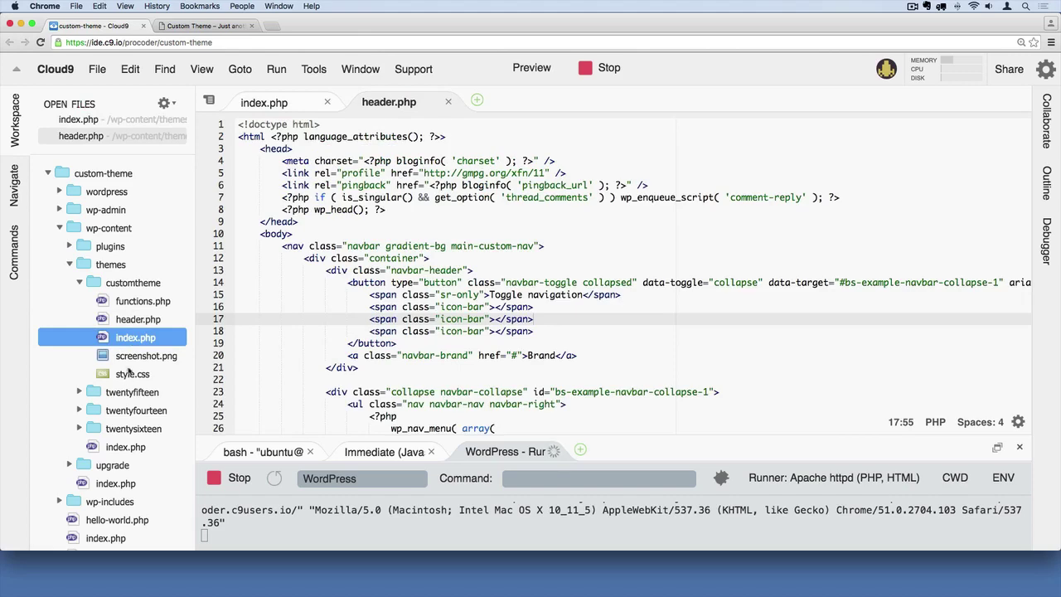
{"action": "left_click", "coordinate": [104, 303]}
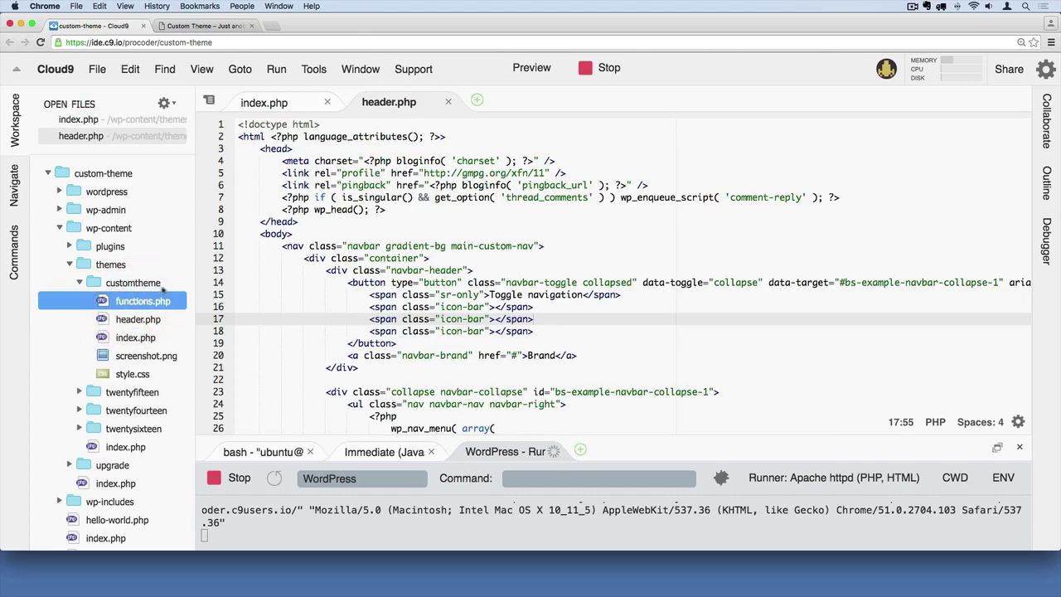
{"action": "left_click", "coordinate": [267, 103]}
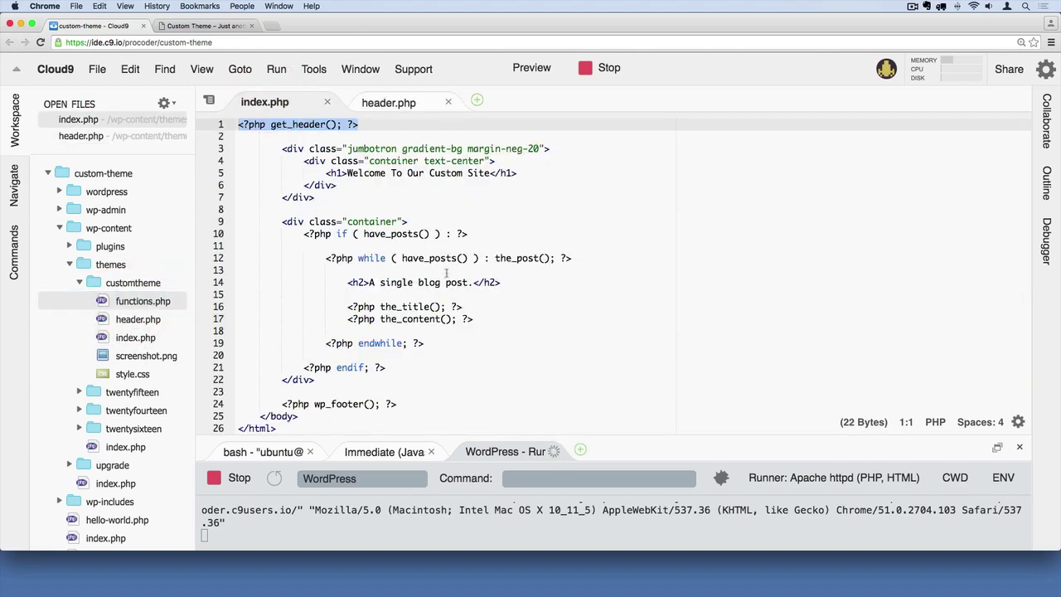
{"action": "left_click", "coordinate": [282, 404]}
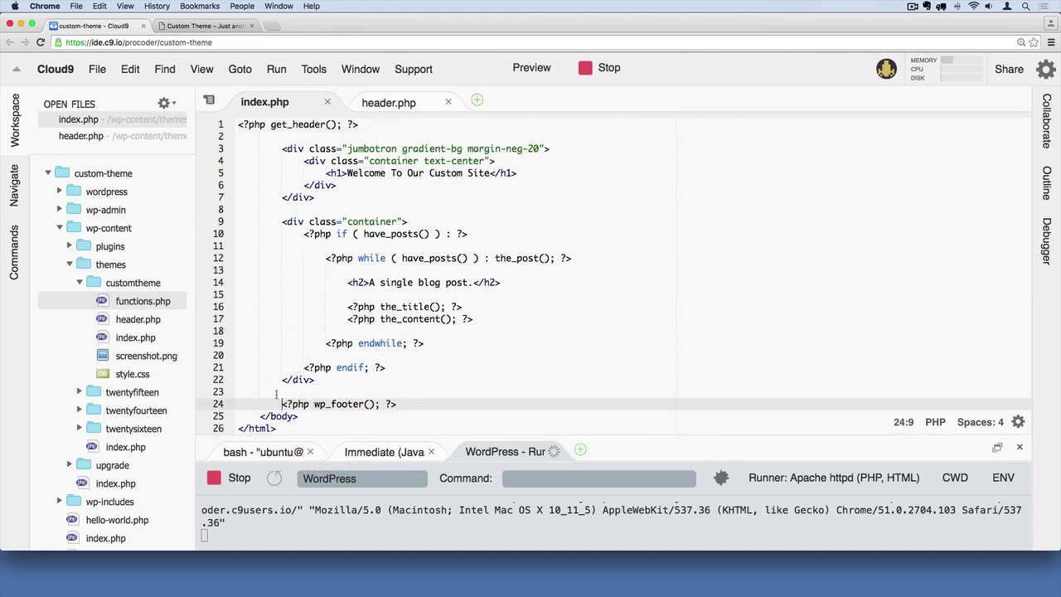
{"action": "left_click_drag", "start_coordinate": [278, 404], "coordinate": [277, 428]}
{"action": "key", "text": "super+c"}
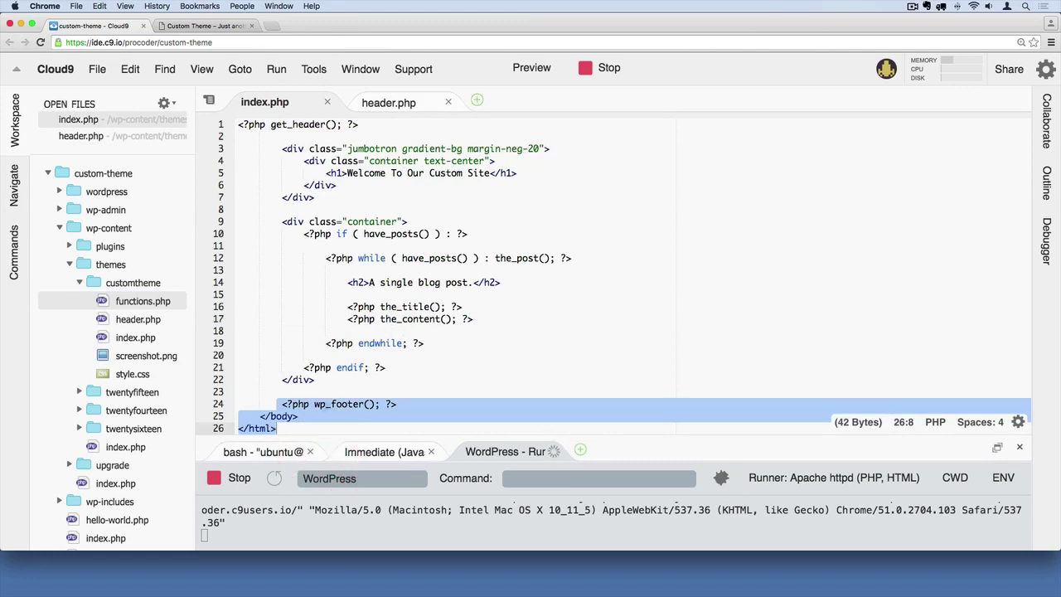
{"action": "left_click", "coordinate": [136, 326]}
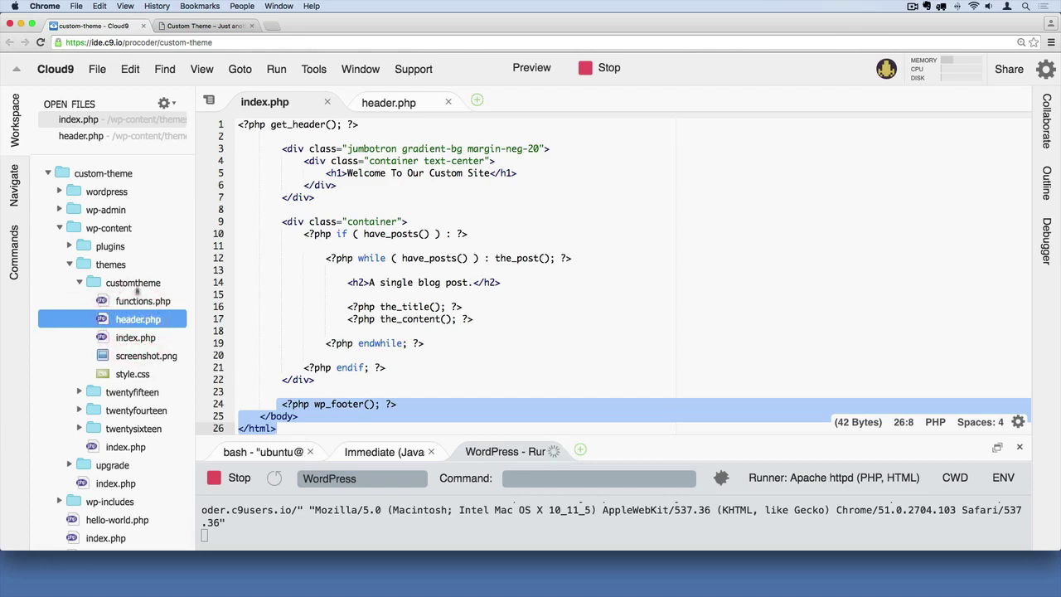
{"action": "left_click", "coordinate": [137, 302]}
{"action": "left_click", "coordinate": [139, 338]}
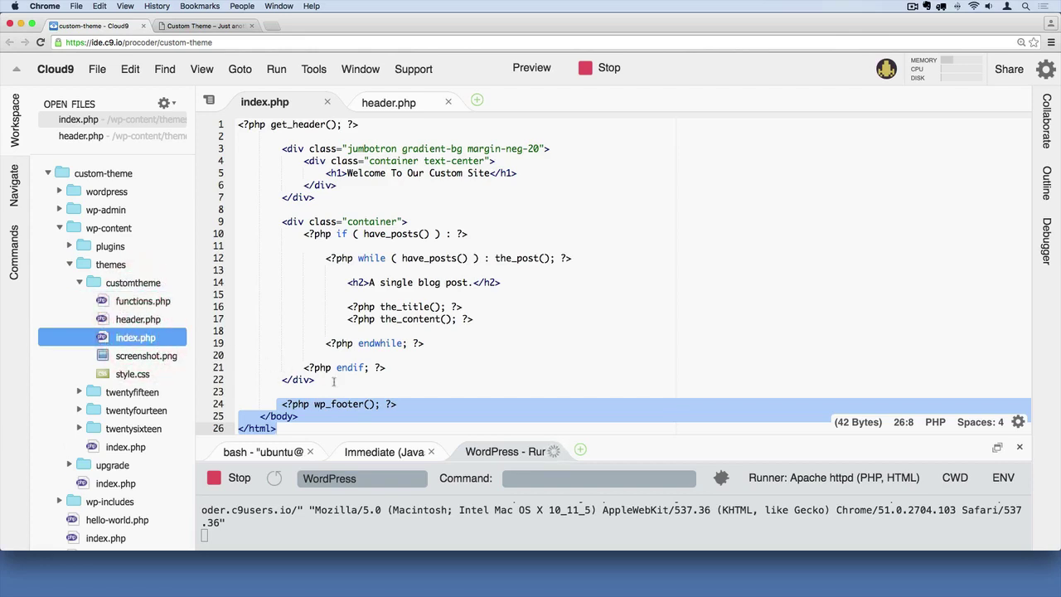
{"action": "left_click_drag", "start_coordinate": [334, 382], "coordinate": [282, 148]}
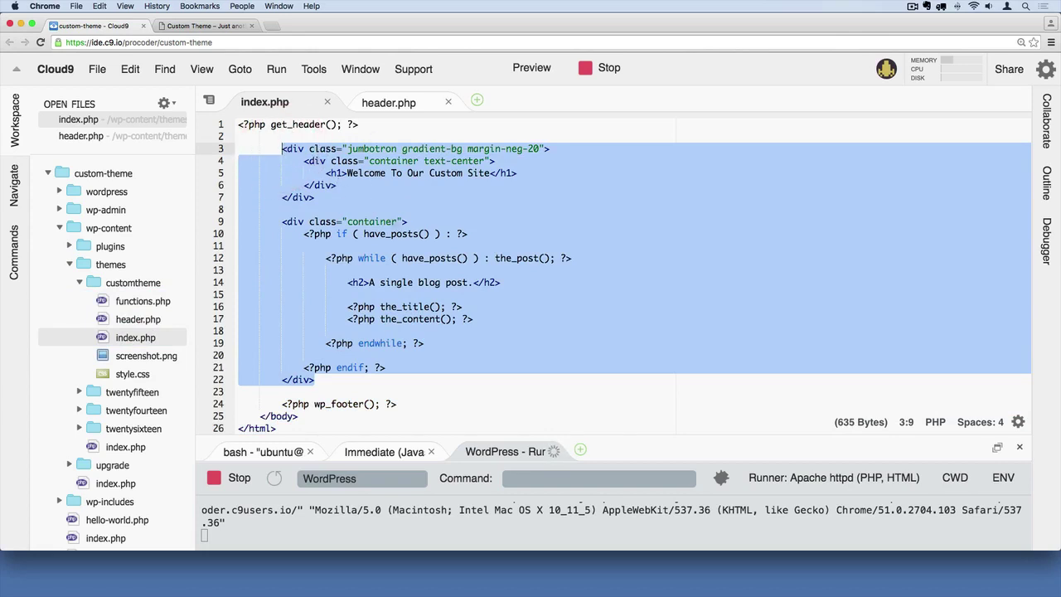
{"action": "left_click_drag", "start_coordinate": [283, 221], "coordinate": [406, 381]}
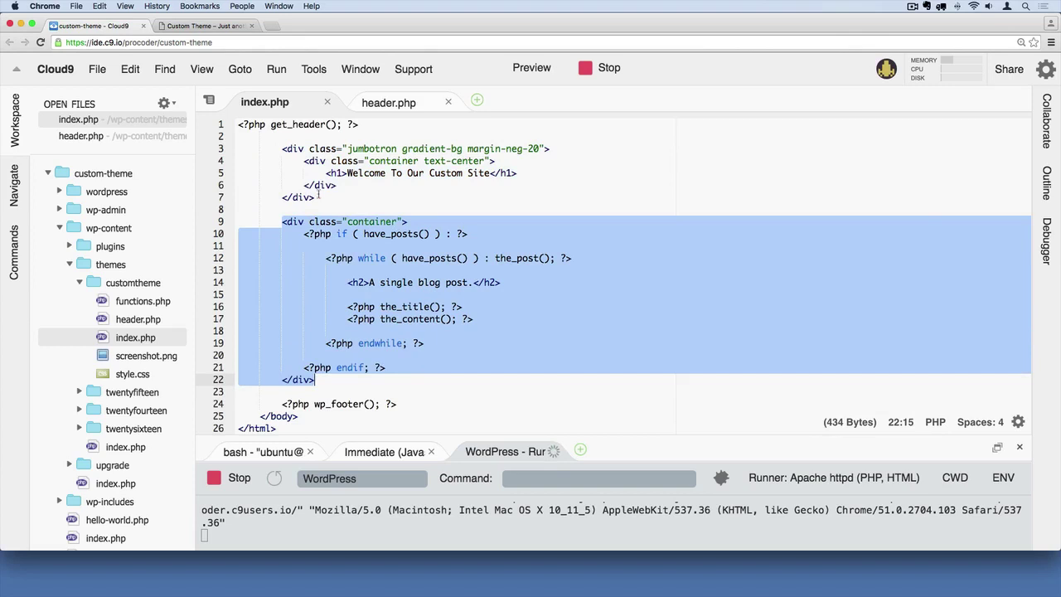
{"action": "left_click_drag", "start_coordinate": [316, 197], "coordinate": [282, 149]}
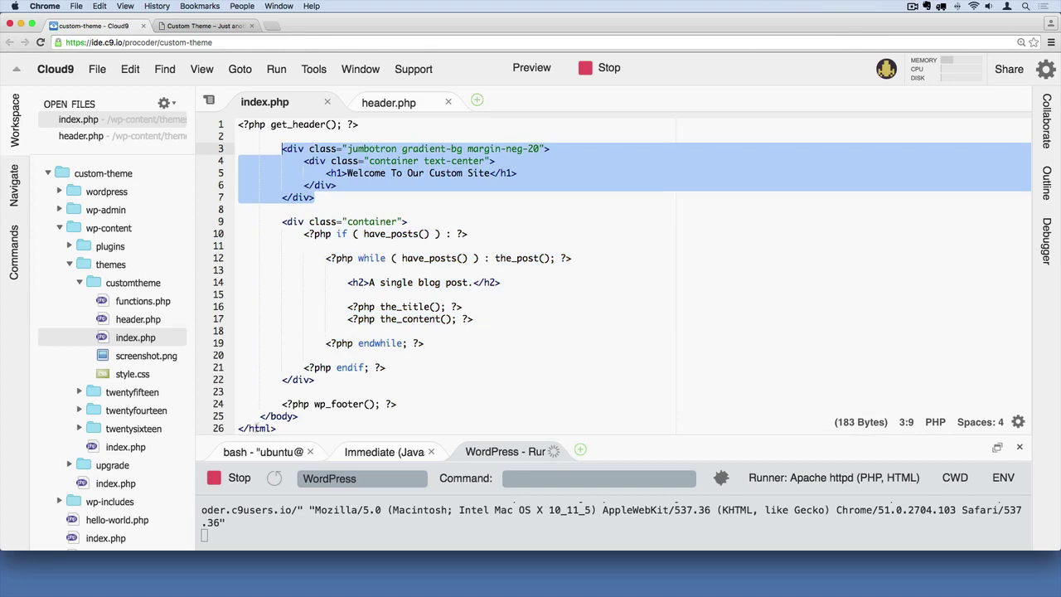
{"action": "left_click_drag", "start_coordinate": [282, 403], "coordinate": [308, 448]}
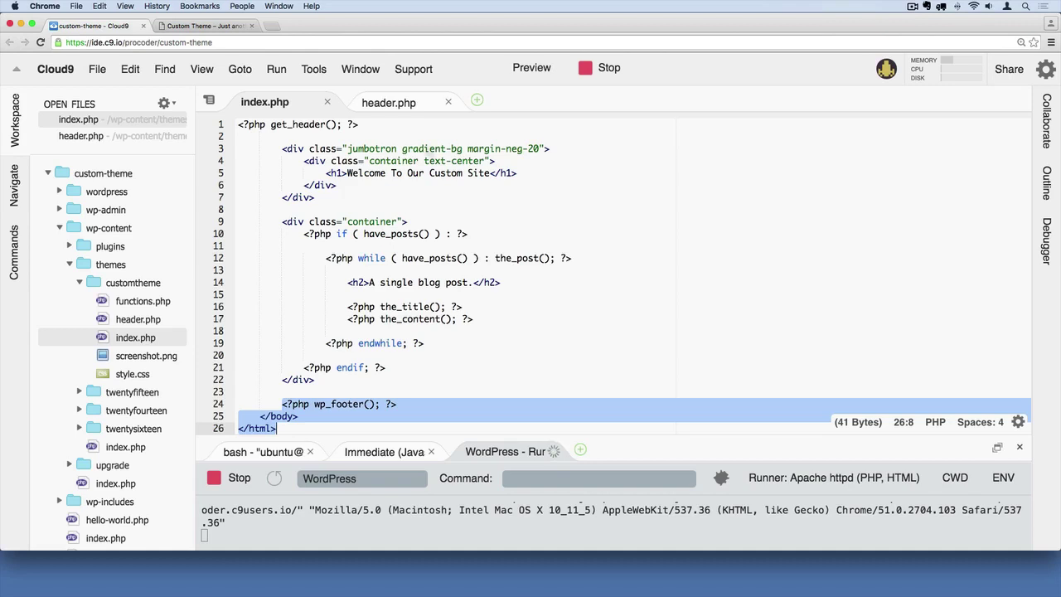
{"action": "left_click_drag", "start_coordinate": [382, 124], "coordinate": [179, 120]}
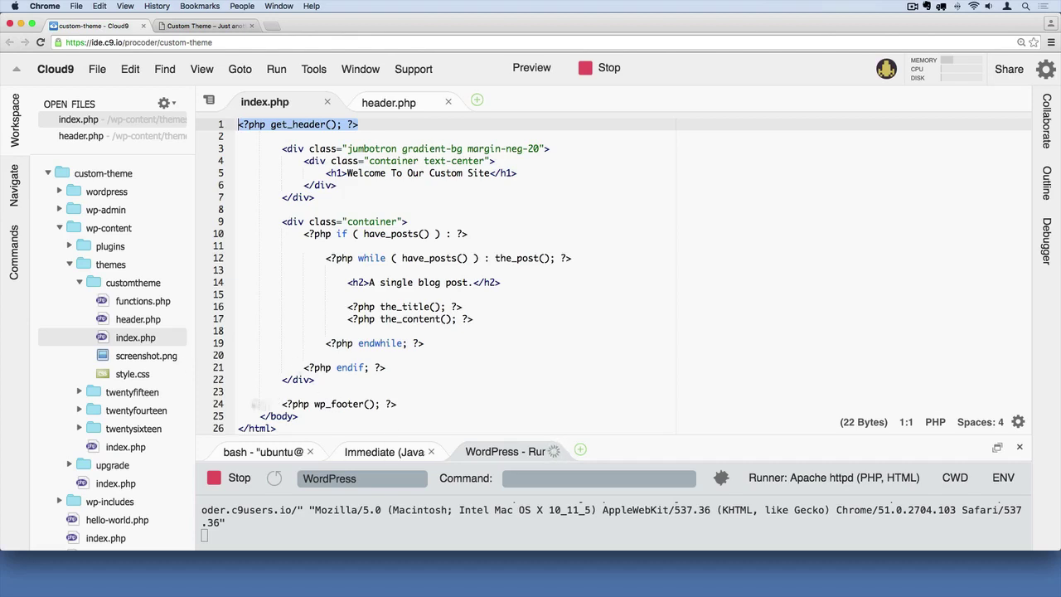
Create an empty footer.php in the customtheme folder and open it in the editor
{"action": "left_click", "coordinate": [114, 287]}
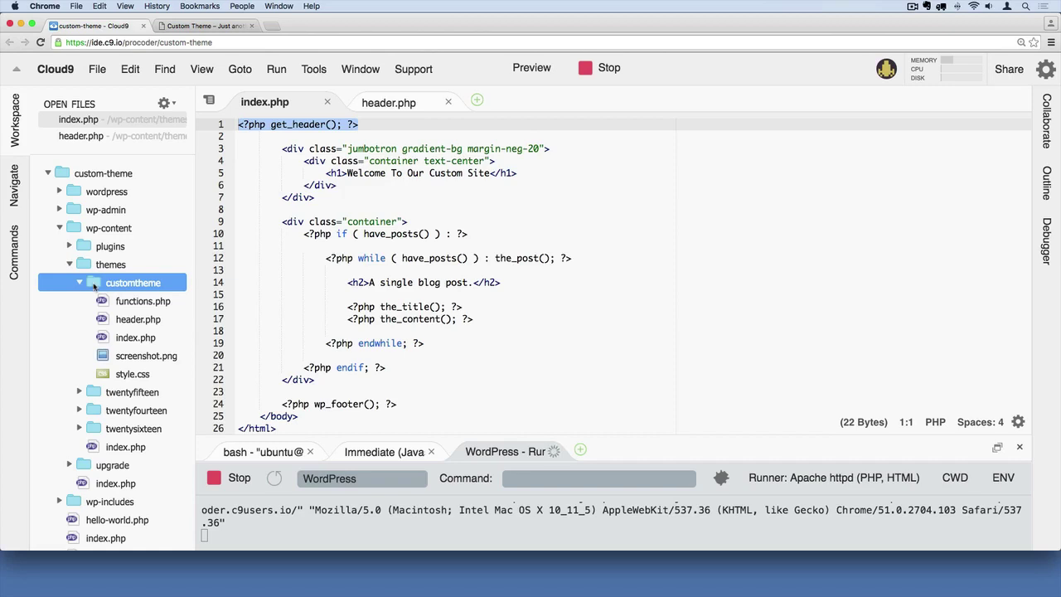
{"action": "right_click", "coordinate": [95, 286]}
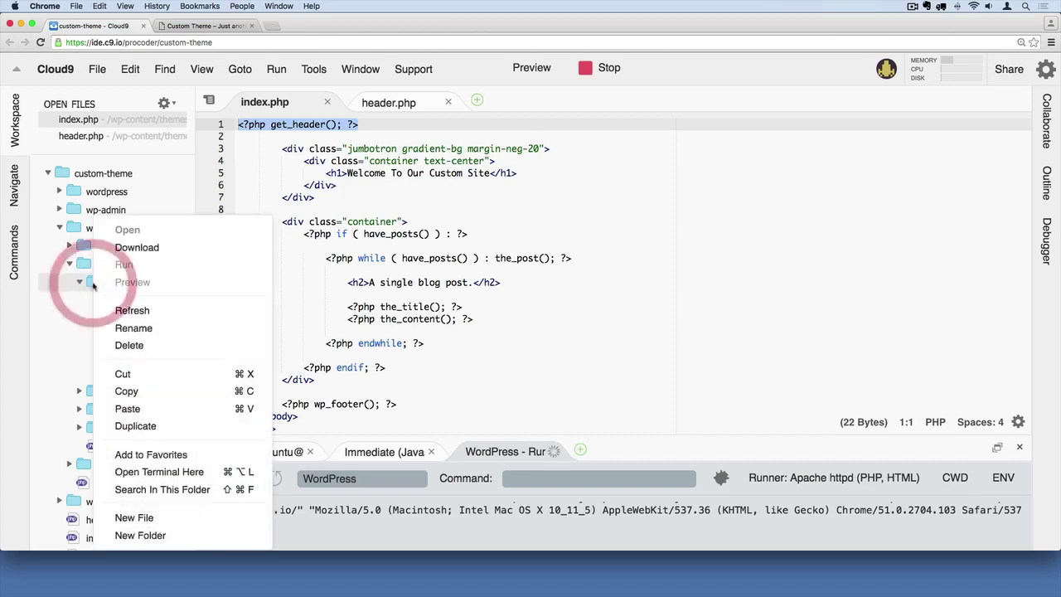
{"action": "left_click", "coordinate": [150, 518]}
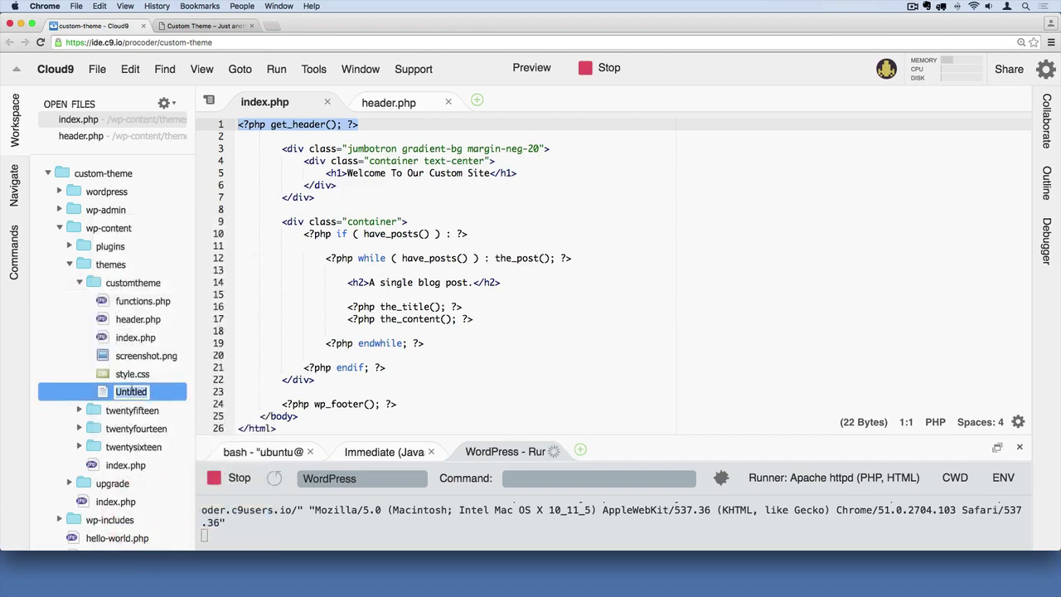
{"action": "type", "text": "footer"}
{"action": "type", "text": ".php"}
{"action": "key", "text": "Return"}
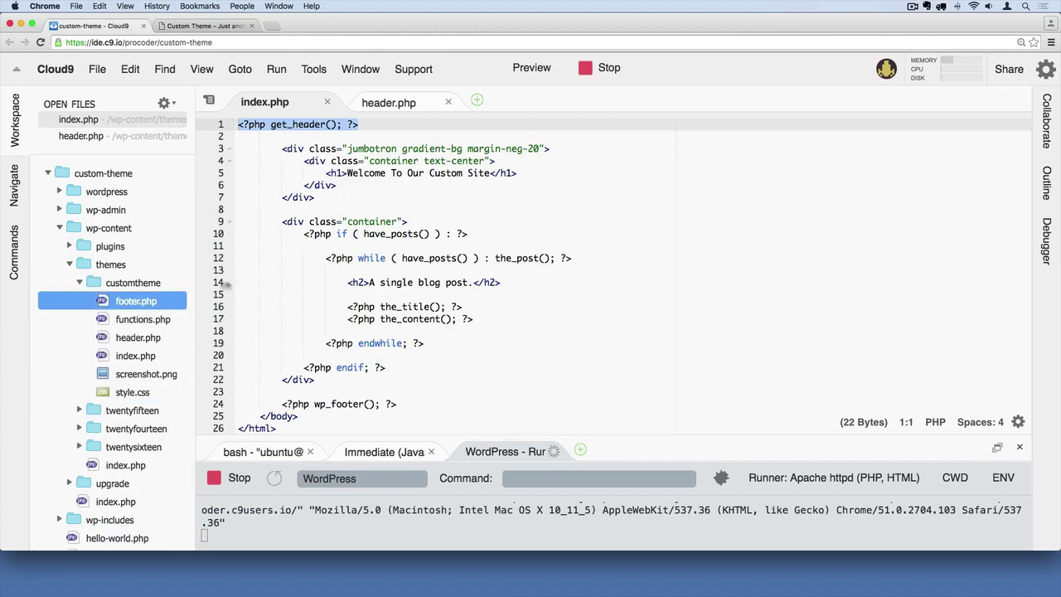
{"action": "left_click", "coordinate": [131, 302]}
{"action": "double_click", "coordinate": [132, 302]}
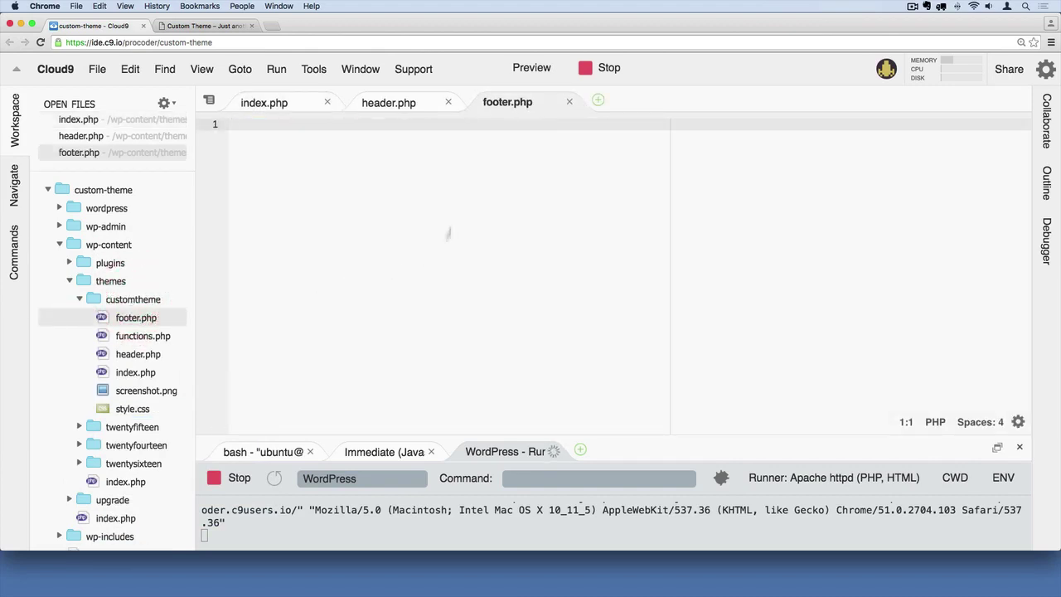
Move the wp_footer and closing body/html lines from index.php into footer.php and save it
{"action": "left_click", "coordinate": [279, 103]}
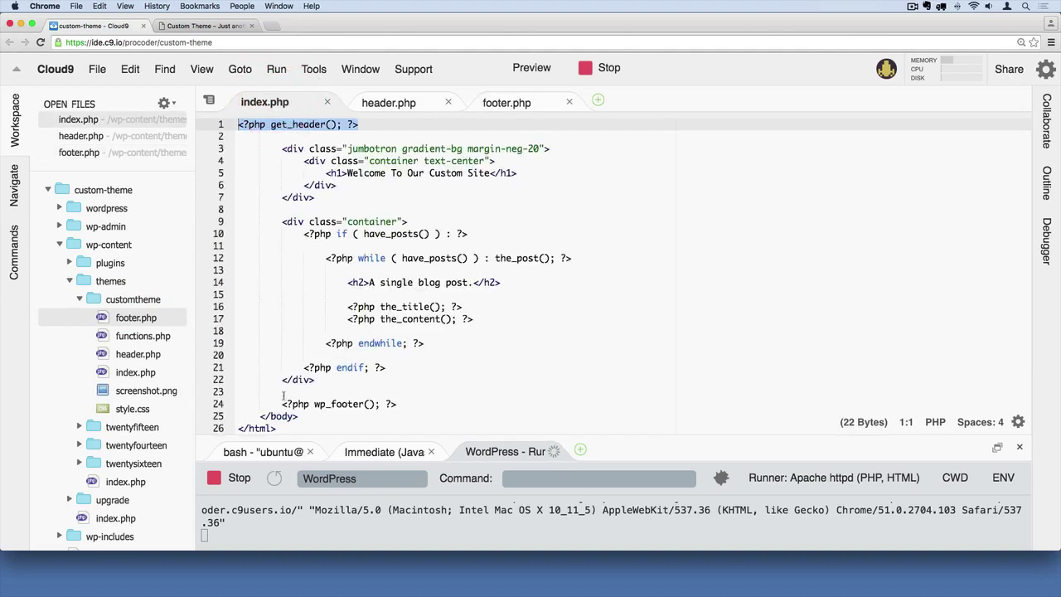
{"action": "left_click_drag", "start_coordinate": [283, 393], "coordinate": [365, 452]}
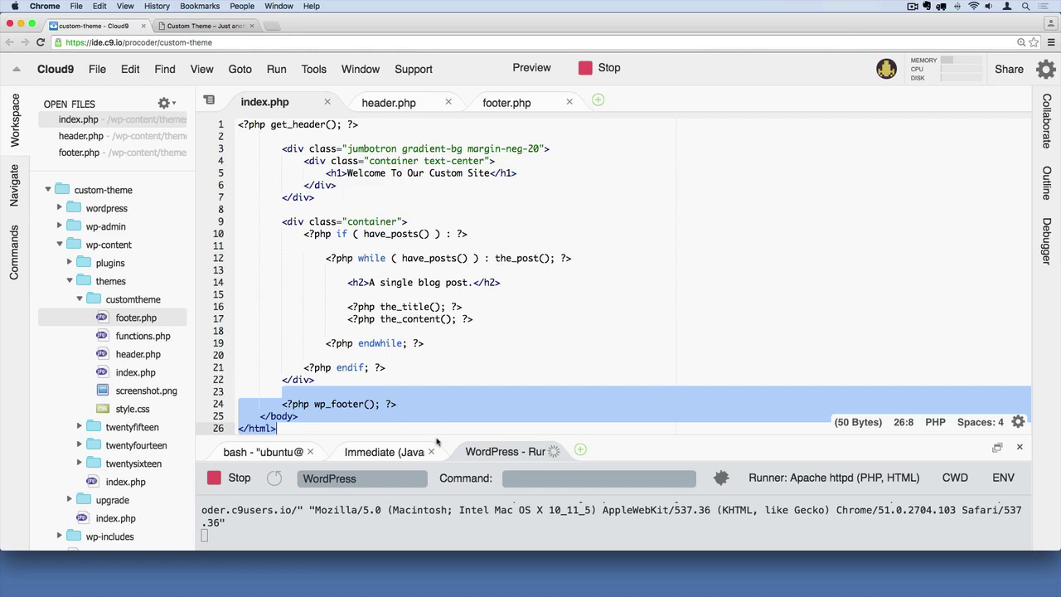
{"action": "key", "text": "BackSpace"}
{"action": "key", "text": "BackSpace"}
{"action": "key", "text": "BackSpace"}
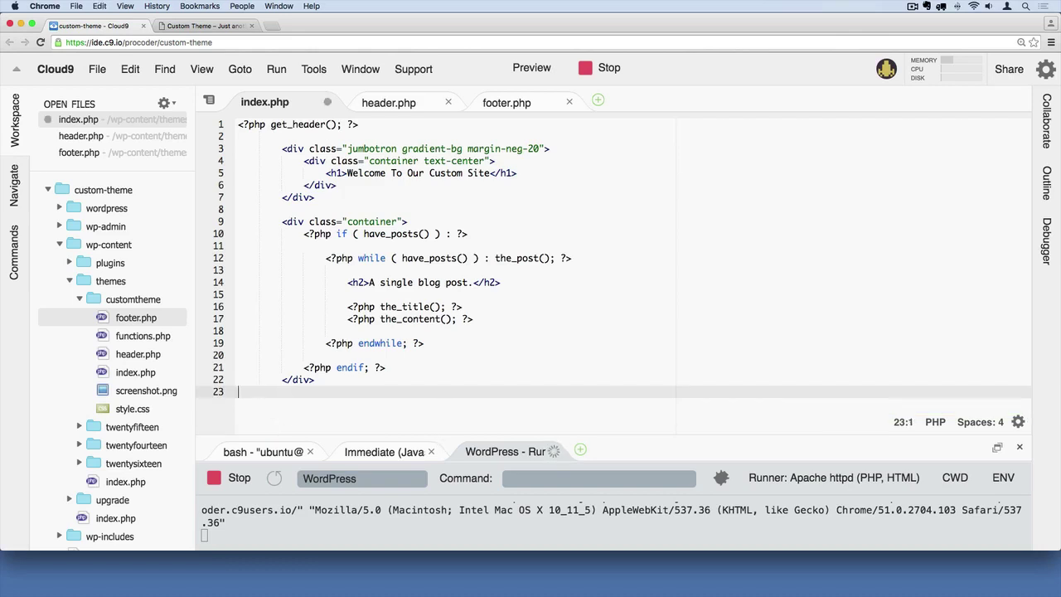
{"action": "key", "text": "BackSpace"}
{"action": "left_click", "coordinate": [517, 107]}
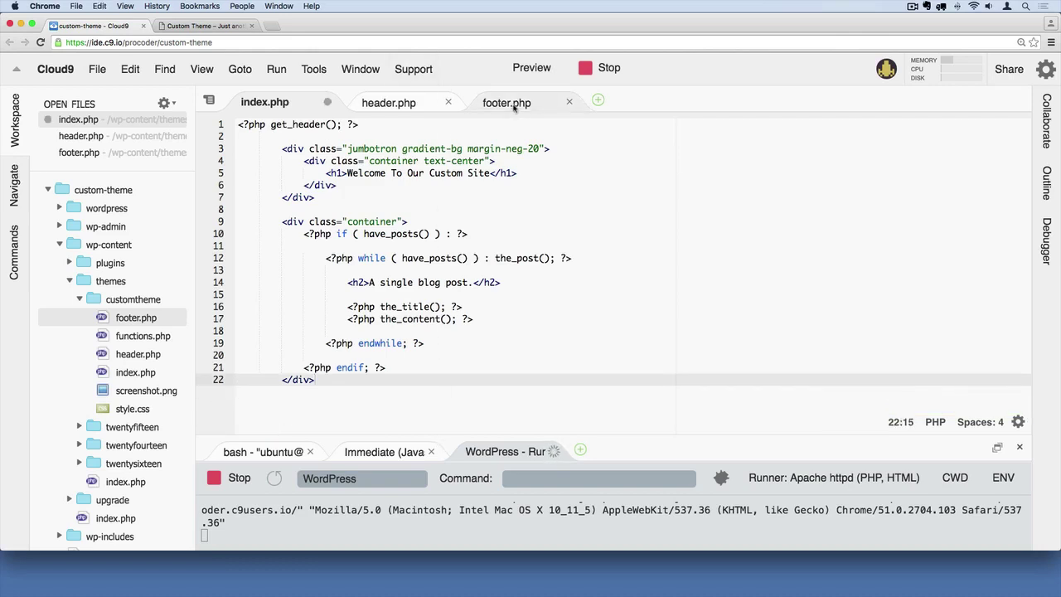
{"action": "left_click", "coordinate": [361, 169]}
{"action": "key", "text": "super+v"}
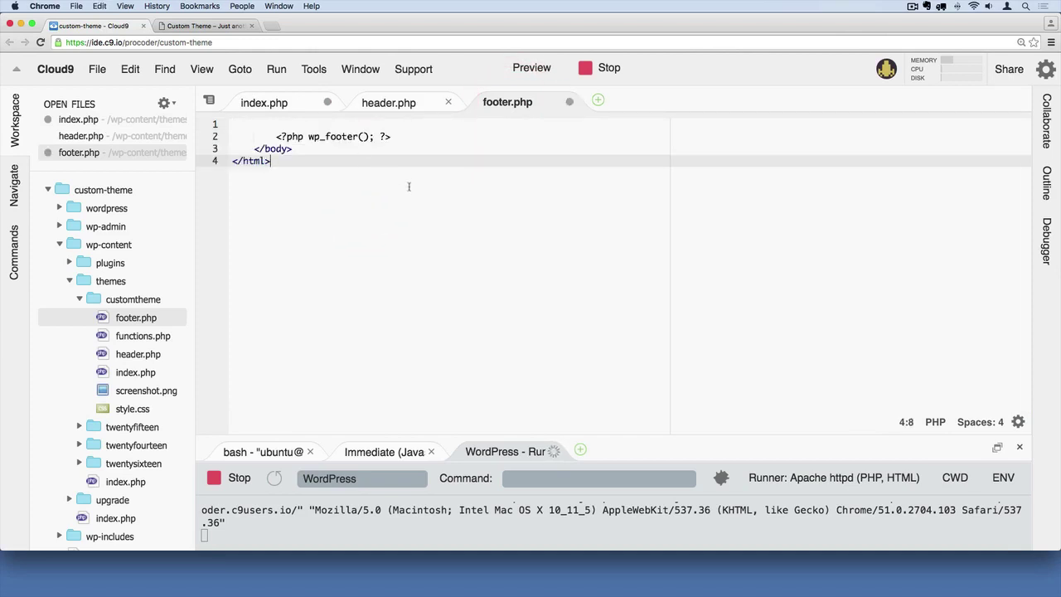
{"action": "key", "text": "super+s"}
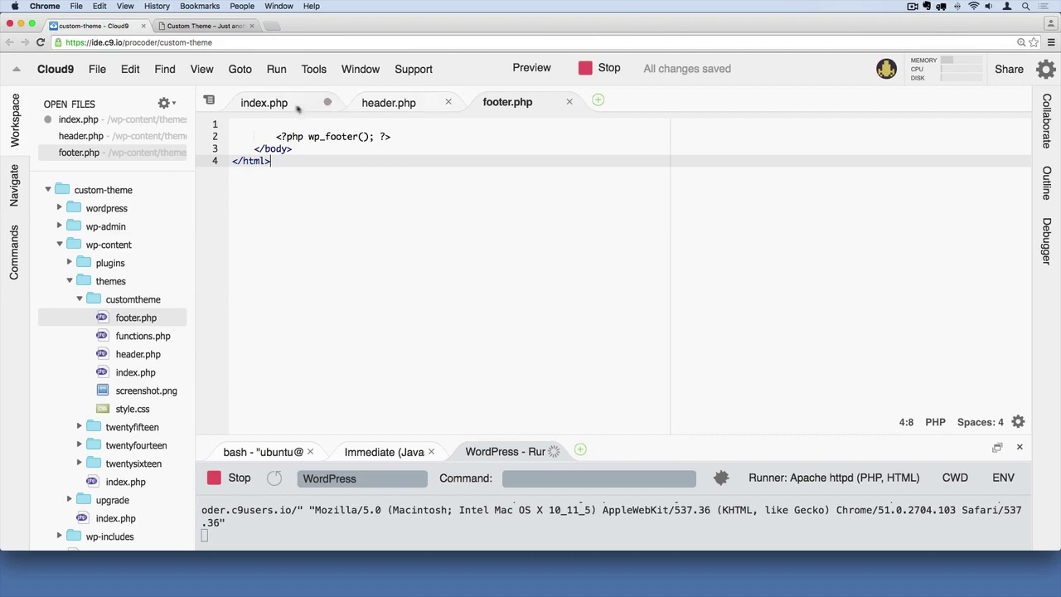
Save the trimmed index.php and bring up the rendered WordPress site
{"action": "left_click", "coordinate": [290, 103]}
{"action": "left_click", "coordinate": [415, 394]}
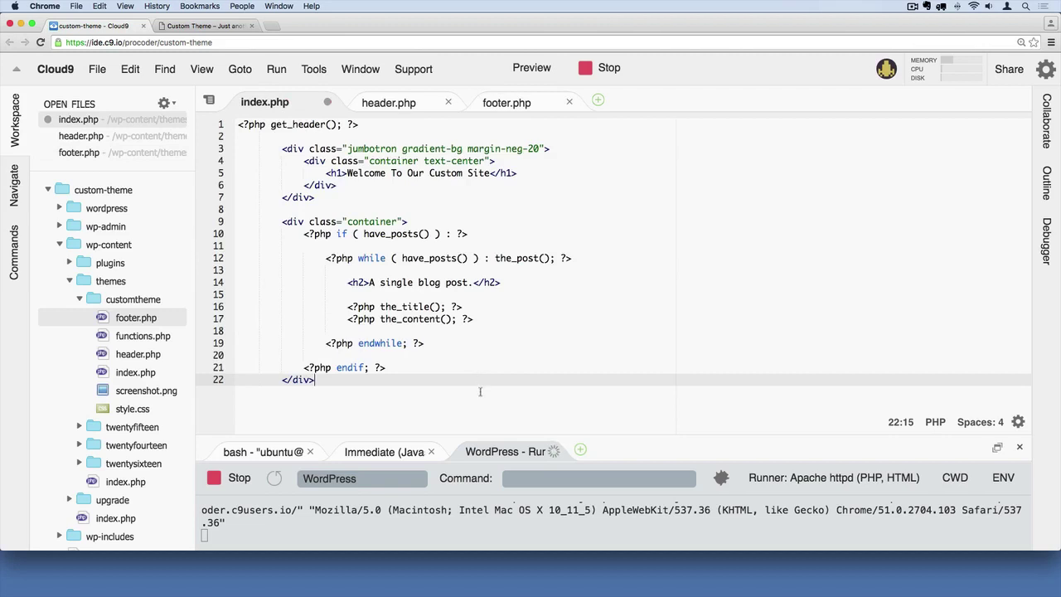
{"action": "key", "text": "ctrl+s"}
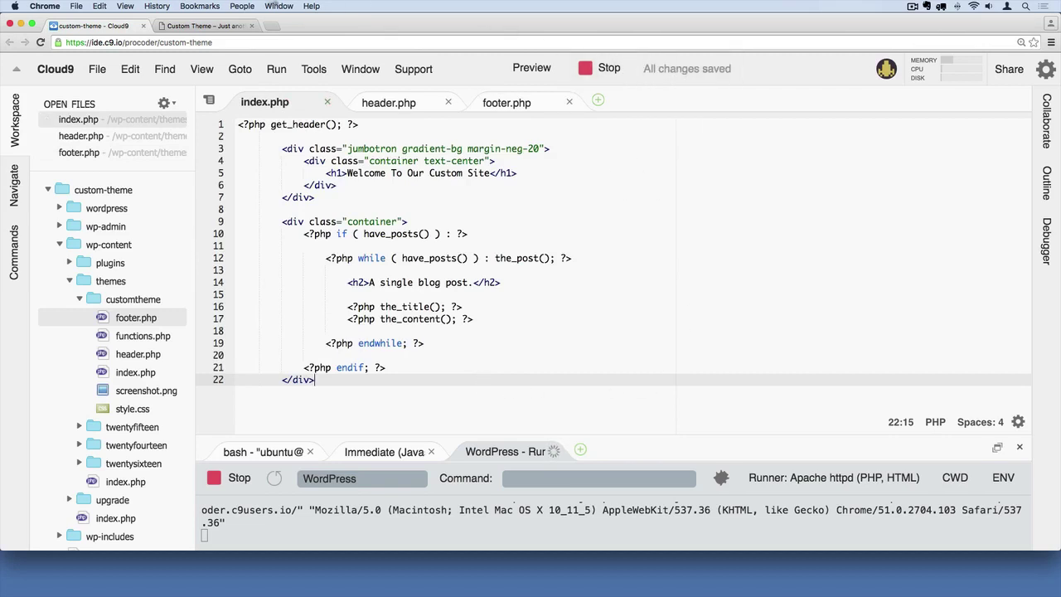
{"action": "left_click", "coordinate": [184, 27]}
{"action": "left_click", "coordinate": [485, 307]}
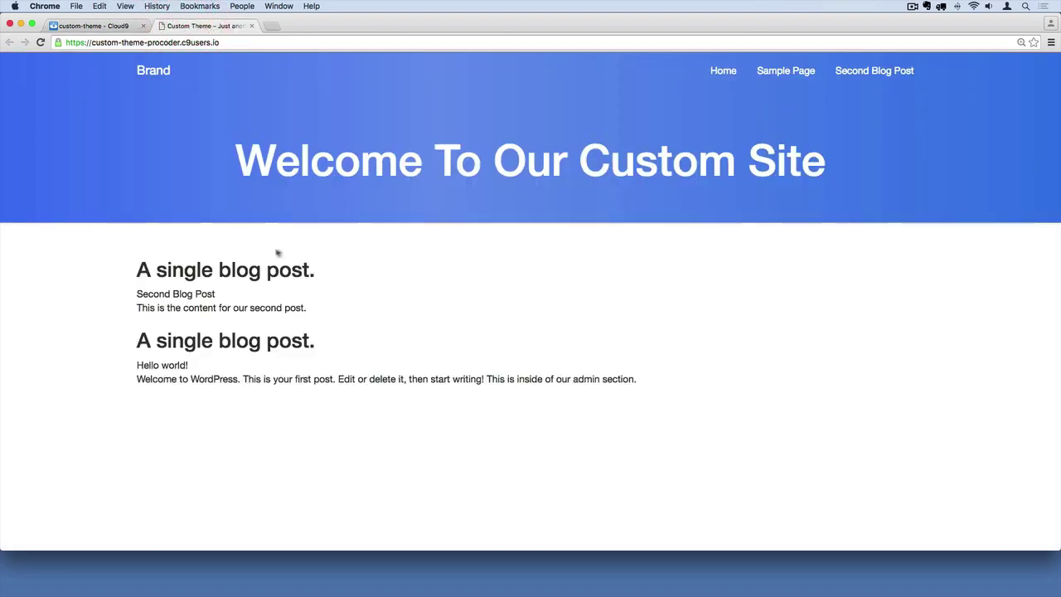
Review the rendered site's header and two posts, then go back to the Cloud9 editor
{"action": "left_click", "coordinate": [310, 246]}
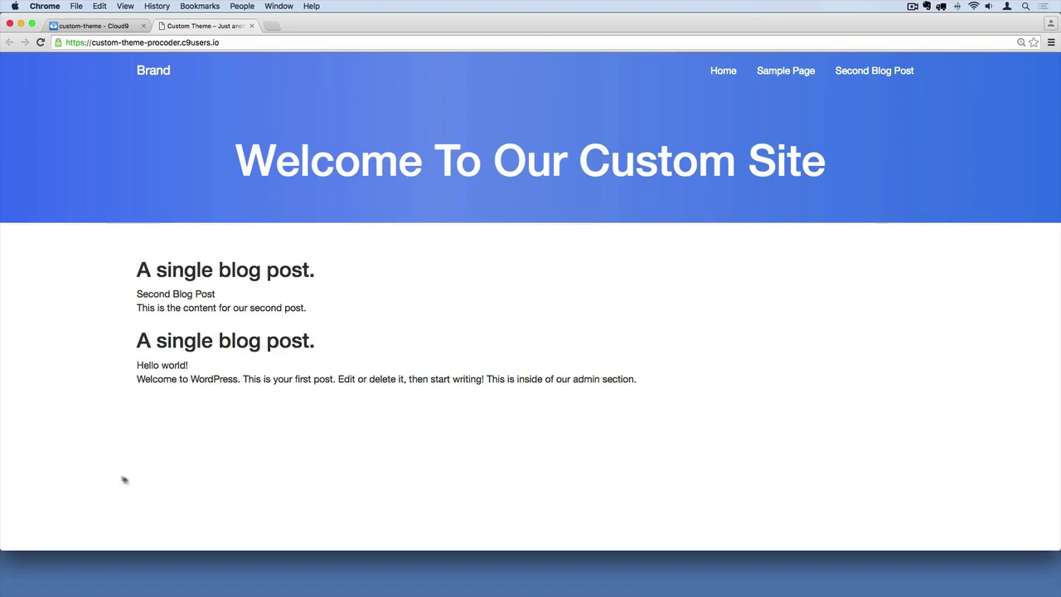
{"action": "left_click", "coordinate": [164, 454]}
{"action": "left_click", "coordinate": [174, 472]}
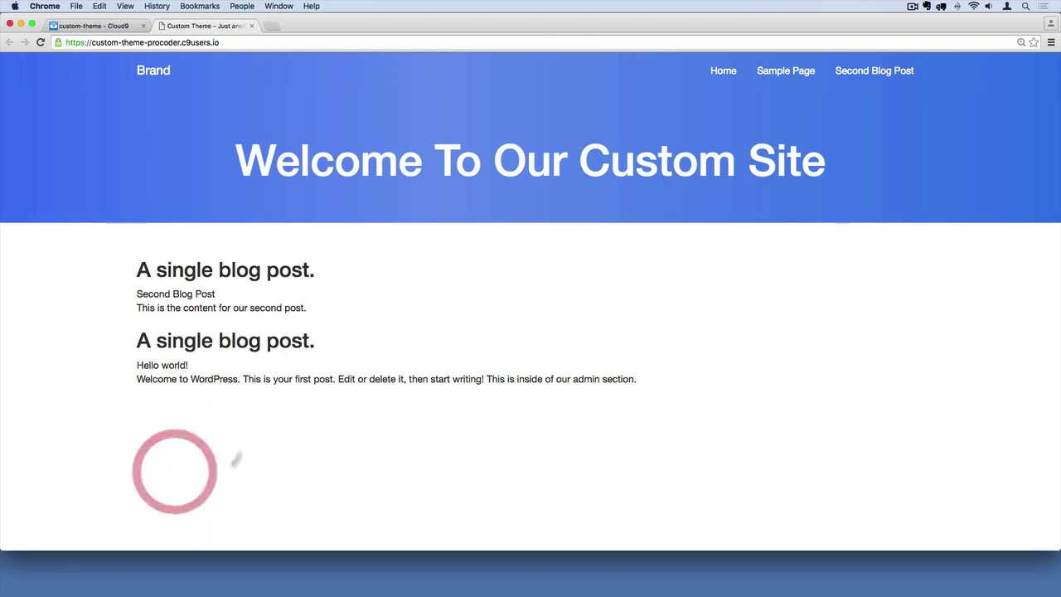
{"action": "left_click", "coordinate": [94, 25]}
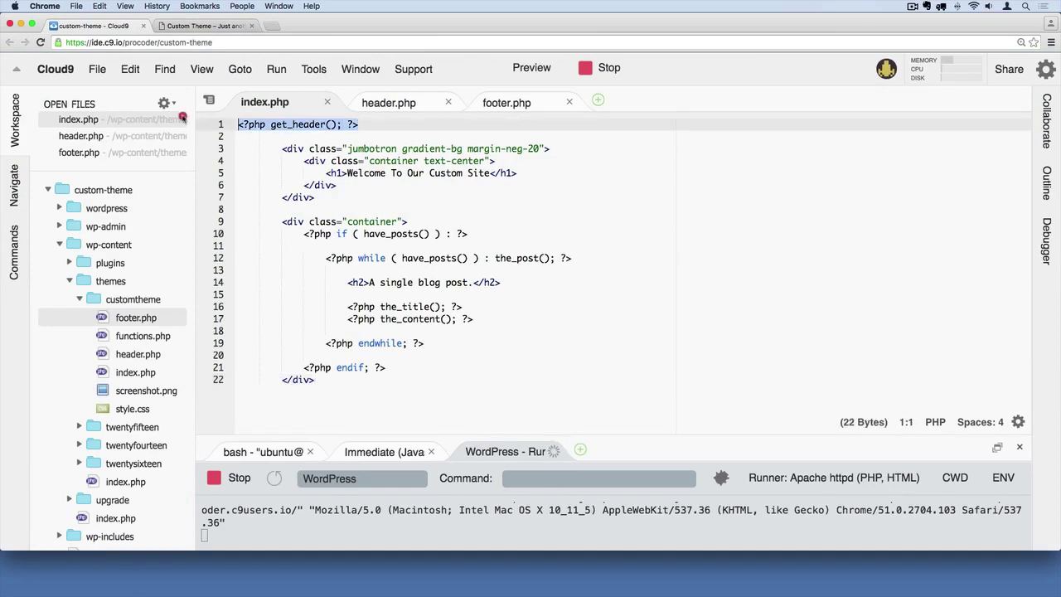
Add a saved <?php get_footer(); ?> line 24 to index.php, adapted from the get_header line
{"action": "left_click_drag", "start_coordinate": [369, 126], "coordinate": [173, 111]}
{"action": "key", "text": "super+c"}
{"action": "left_click", "coordinate": [340, 382]}
{"action": "key", "text": "Return"}
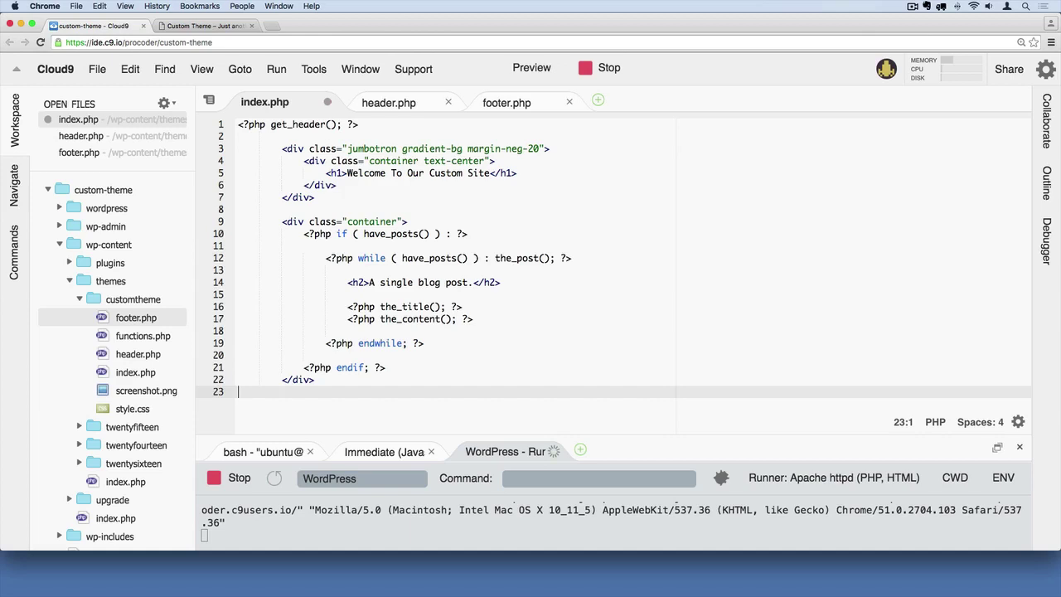
{"action": "key", "text": "Return"}
{"action": "key", "text": "super+v"}
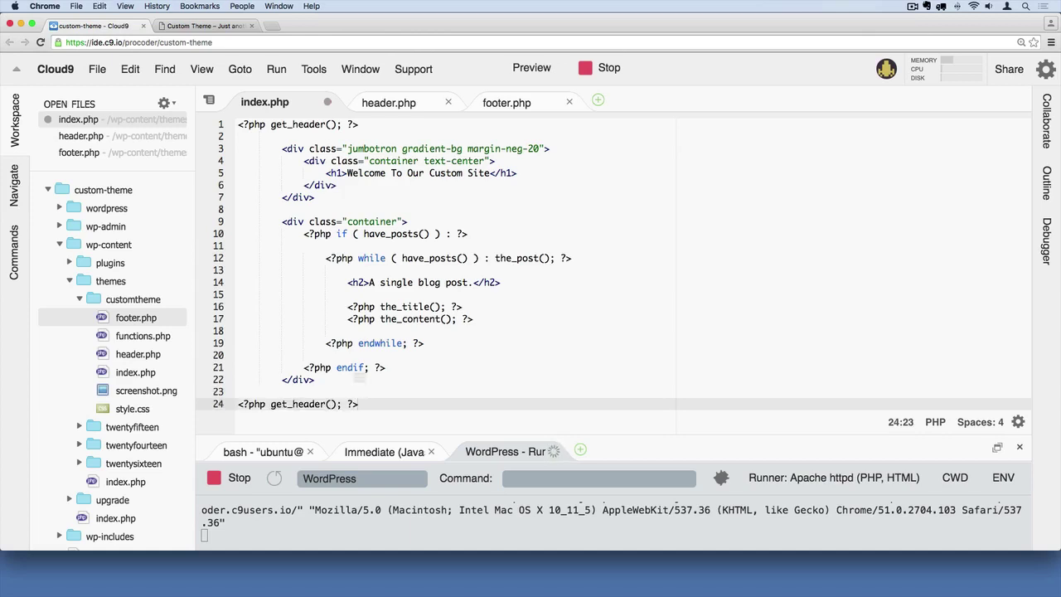
{"action": "double_click", "coordinate": [307, 405]}
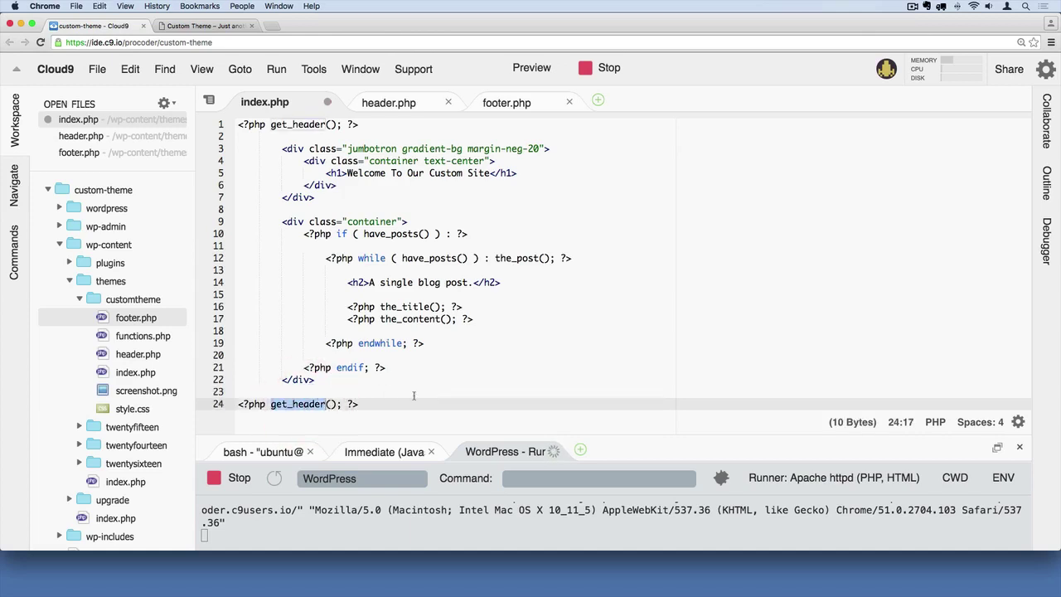
{"action": "type", "text": "get"}
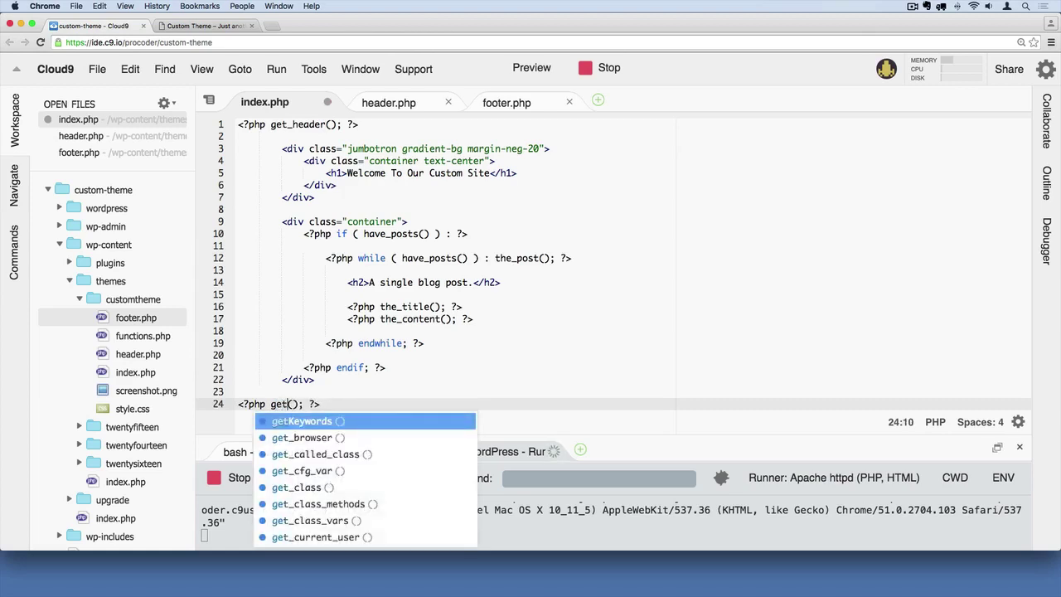
{"action": "type", "text": "_footer"}
{"action": "key", "text": "super+s"}
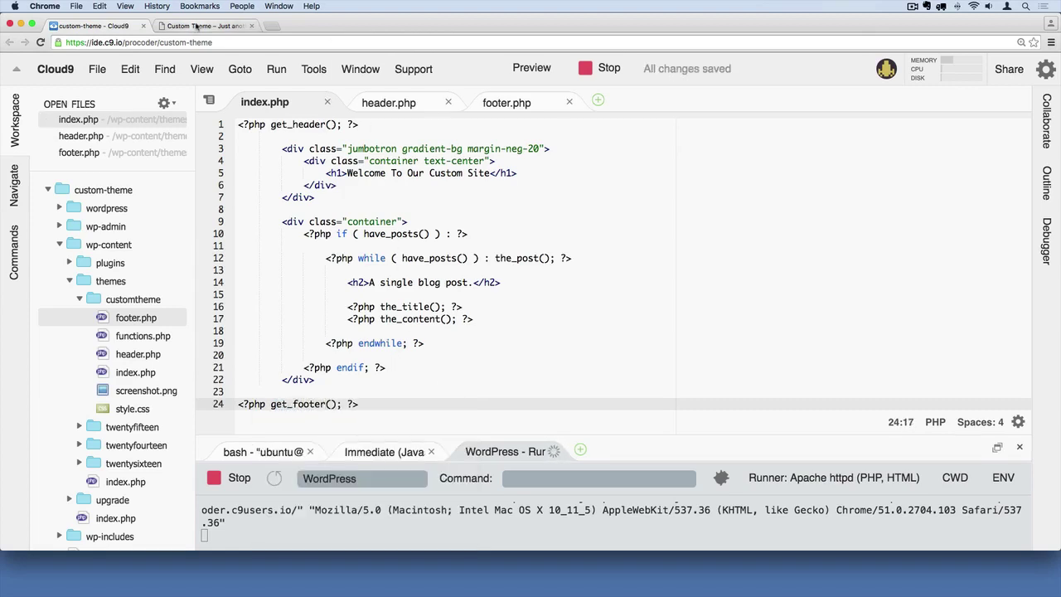
Recheck the rendered site after the get_footer() change and return to Cloud9
{"action": "left_click", "coordinate": [195, 25]}
{"action": "left_click", "coordinate": [429, 279]}
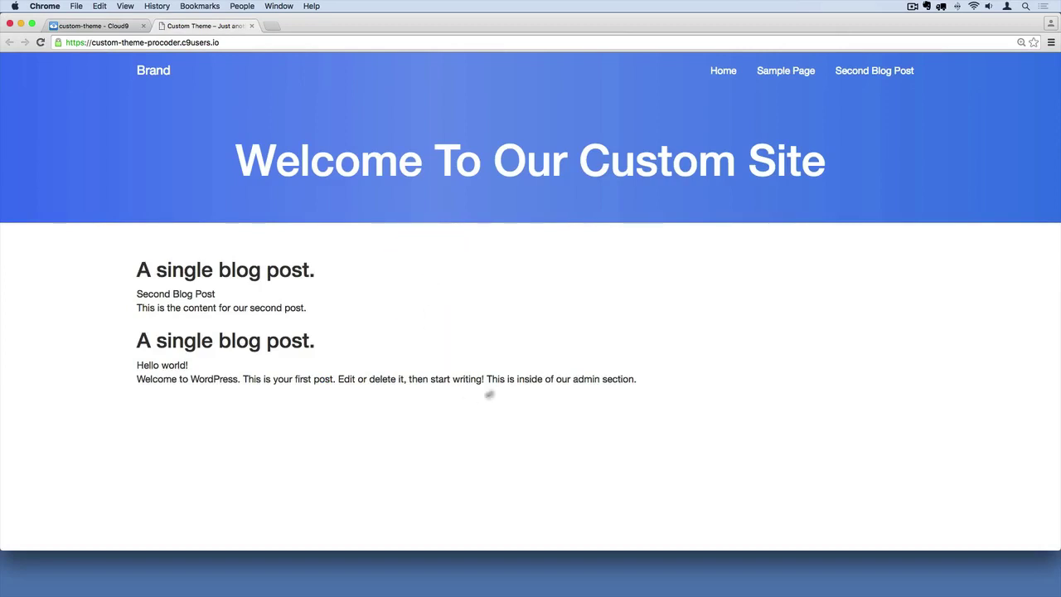
{"action": "left_click", "coordinate": [165, 493]}
{"action": "left_click", "coordinate": [100, 28]}
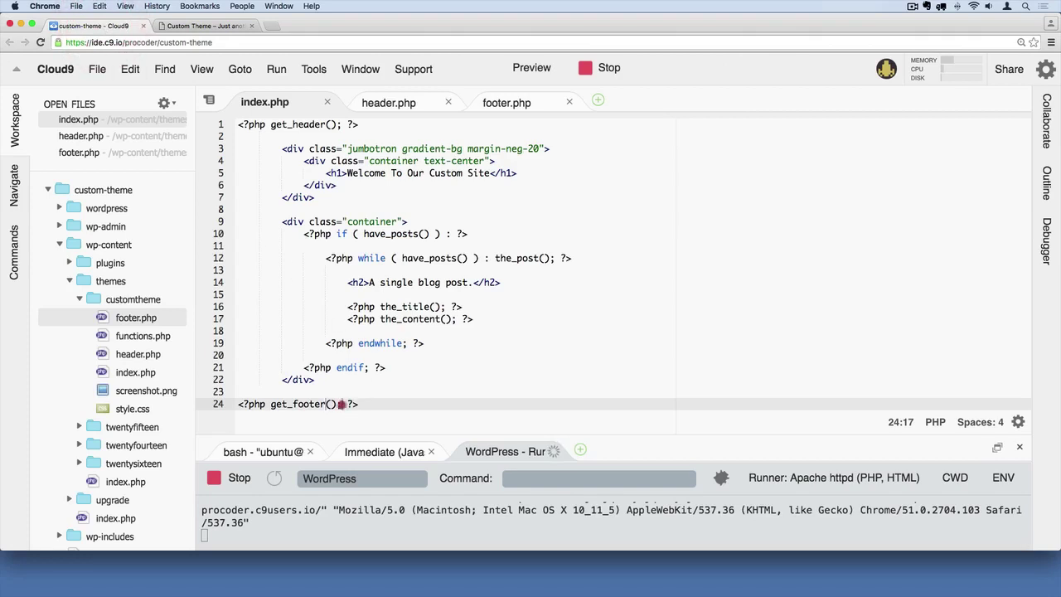
Comment out the get_footer() call on index.php line 24 with // and save
{"action": "left_click_drag", "start_coordinate": [340, 404], "coordinate": [270, 404]}
{"action": "key", "text": "super+slash"}
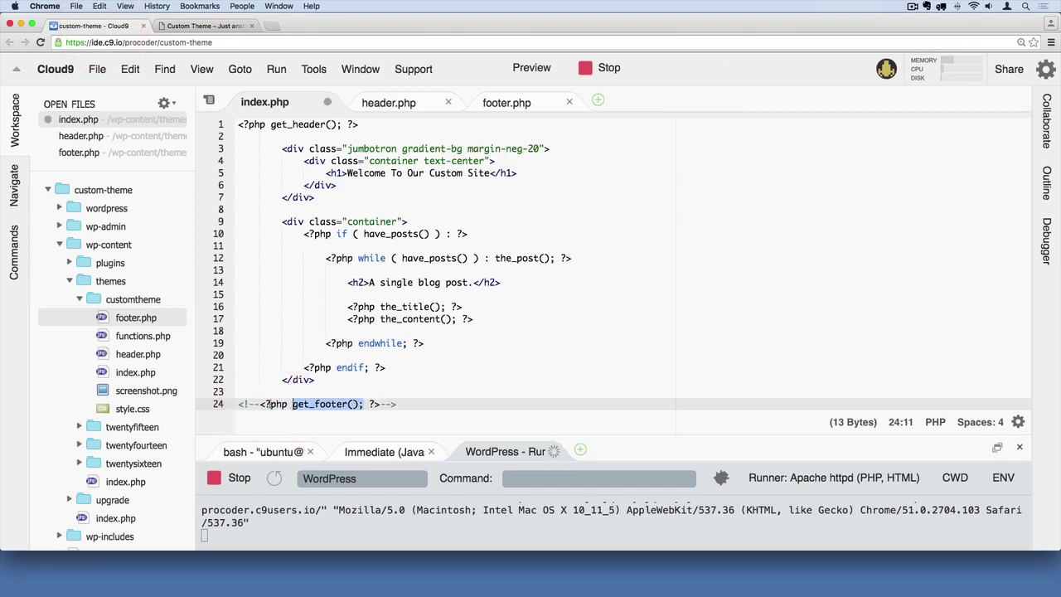
{"action": "key", "text": "super+z"}
{"action": "left_click", "coordinate": [266, 404]}
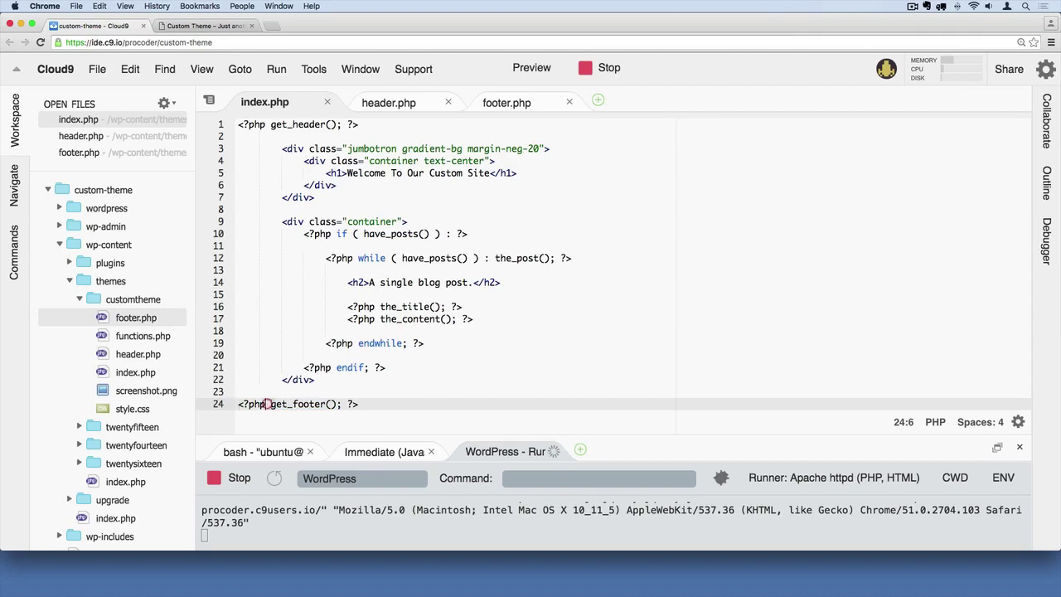
{"action": "type", "text": "//"}
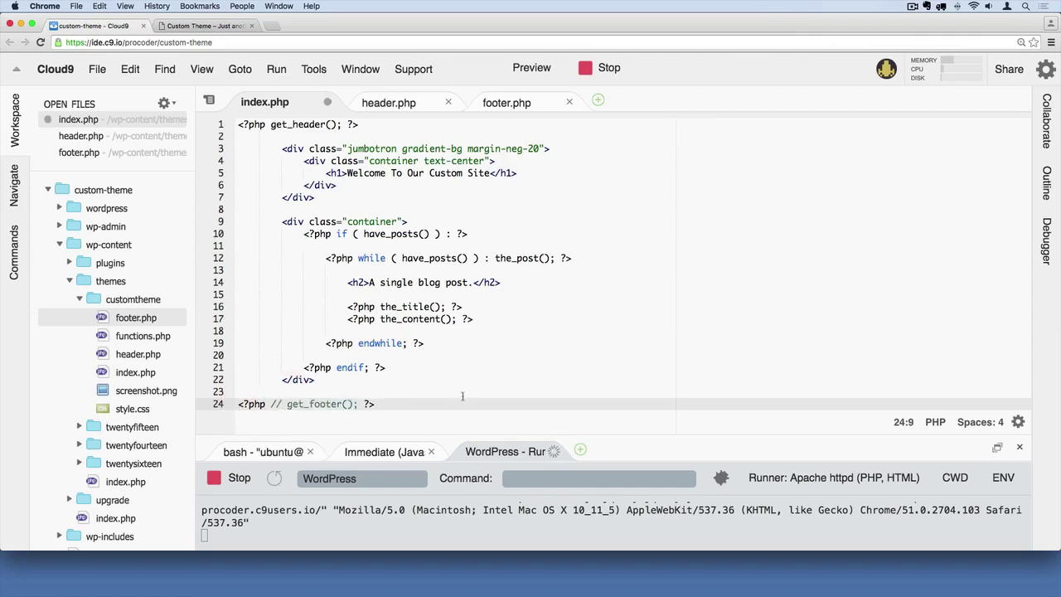
{"action": "left_click", "coordinate": [422, 396]}
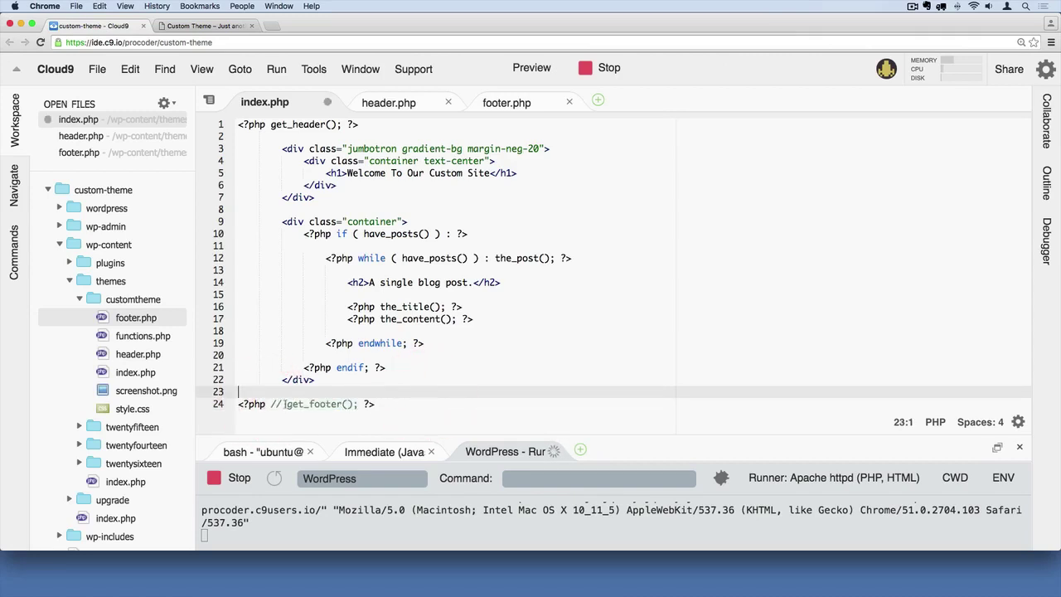
{"action": "left_click", "coordinate": [283, 404]}
{"action": "left_click", "coordinate": [425, 399]}
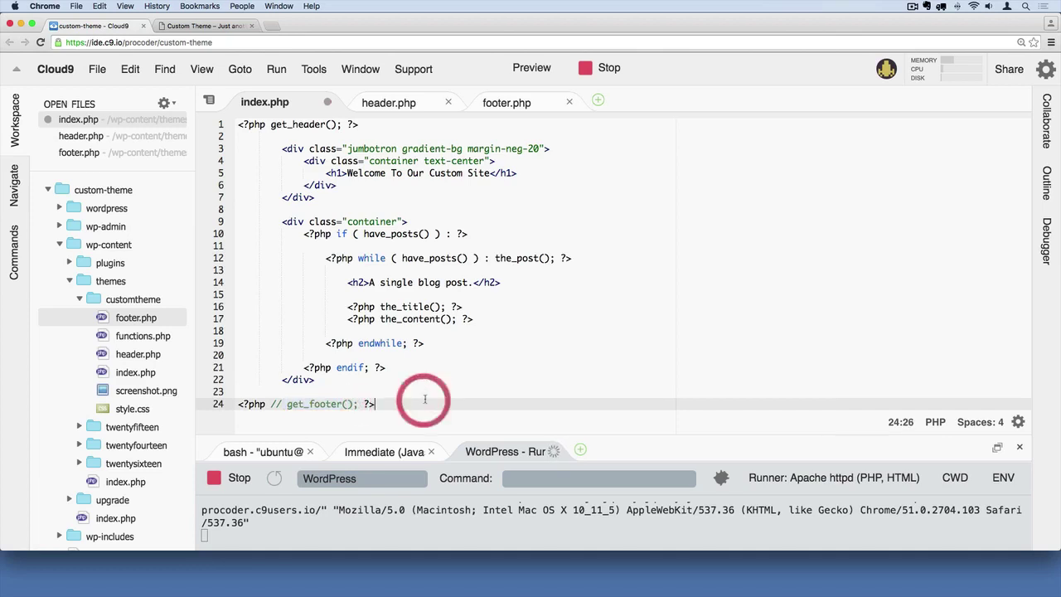
{"action": "key", "text": "super+s"}
Add a <p>Brand Name in the footer</p> paragraph on footer.php line 1 and save
{"action": "left_click", "coordinate": [507, 102]}
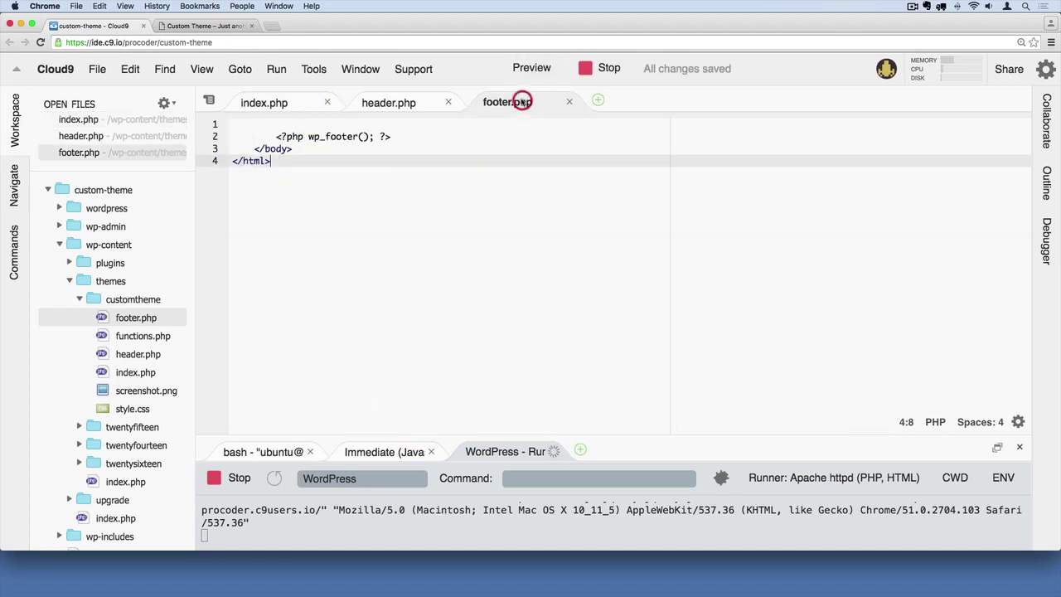
{"action": "left_click", "coordinate": [249, 123]}
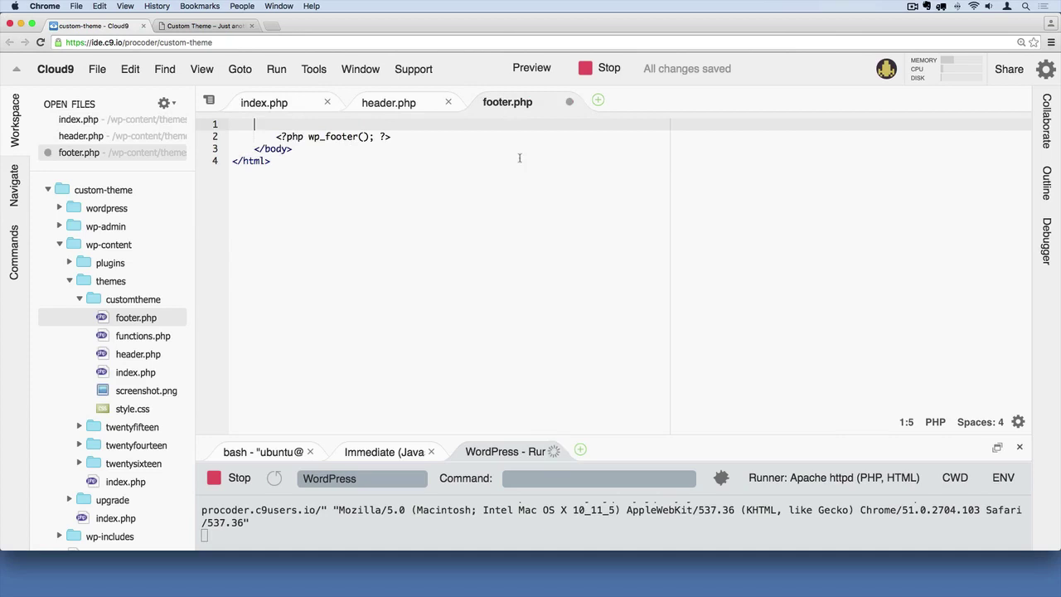
{"action": "key", "text": "Tab"}
{"action": "type", "text": "<"}
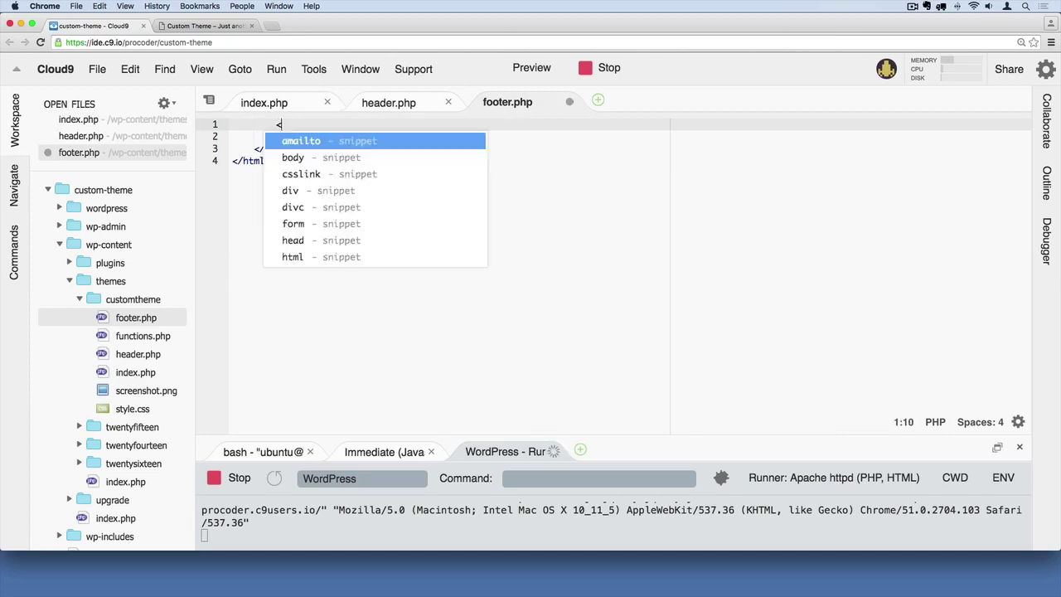
{"action": "type", "text": "p></p>"}
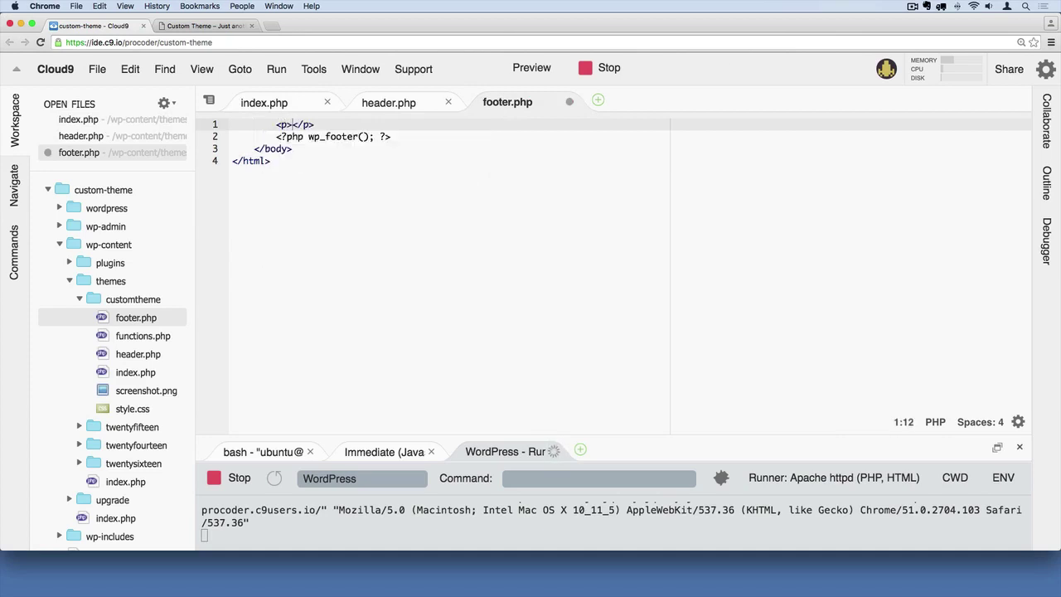
{"action": "type", "text": "Bran"}
{"action": "type", "text": "d Name in t"}
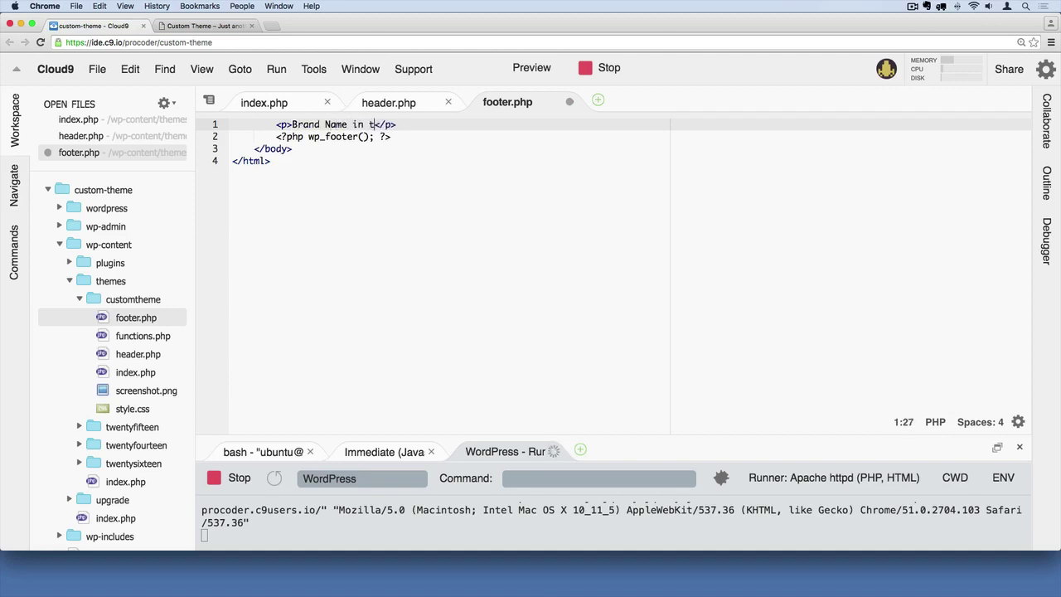
{"action": "type", "text": "he footer"}
{"action": "key", "text": "super+s"}
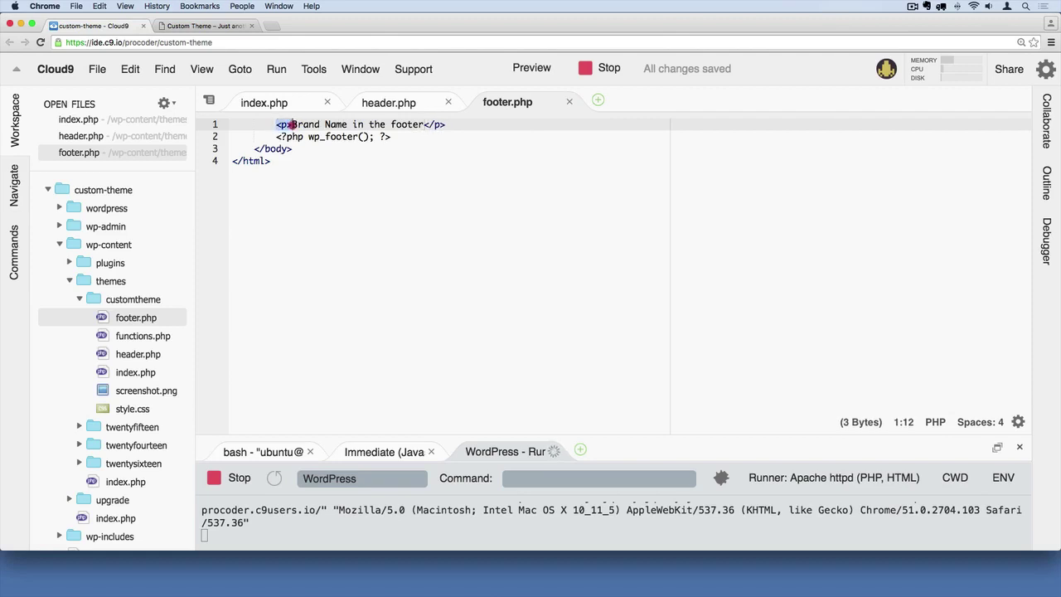
{"action": "mouse_move", "coordinate": [424, 124]}
{"action": "left_mouse_down"}
{"action": "mouse_move", "coordinate": [468, 125]}
{"action": "mouse_move", "coordinate": [276, 124]}
{"action": "left_mouse_up"}
{"action": "left_click", "coordinate": [343, 164]}
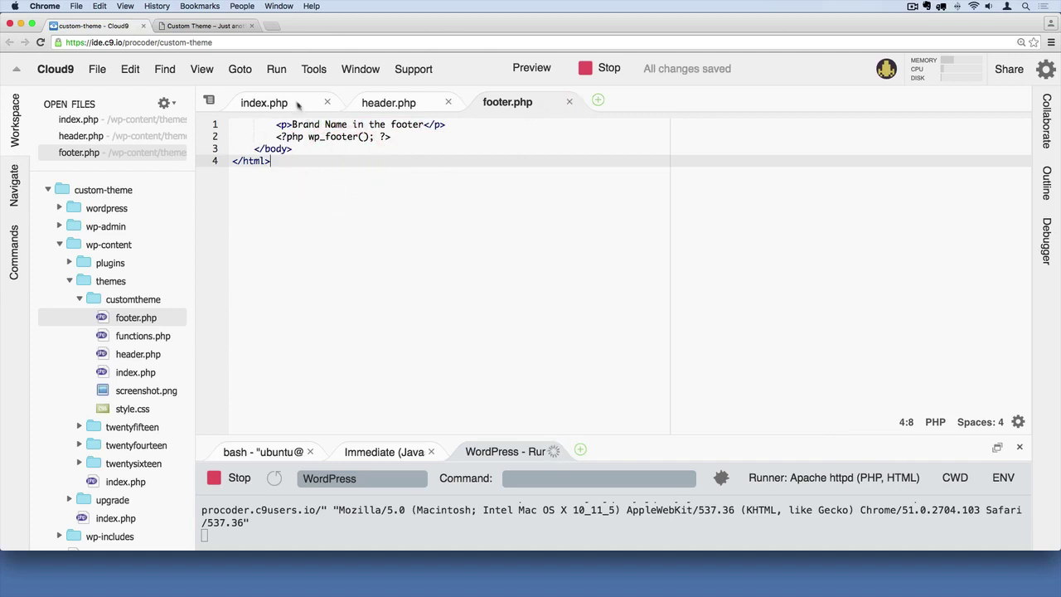
Remove the // comment before get_footer() on index.php line 24 and save
{"action": "left_click", "coordinate": [270, 103]}
{"action": "left_click", "coordinate": [205, 25]}
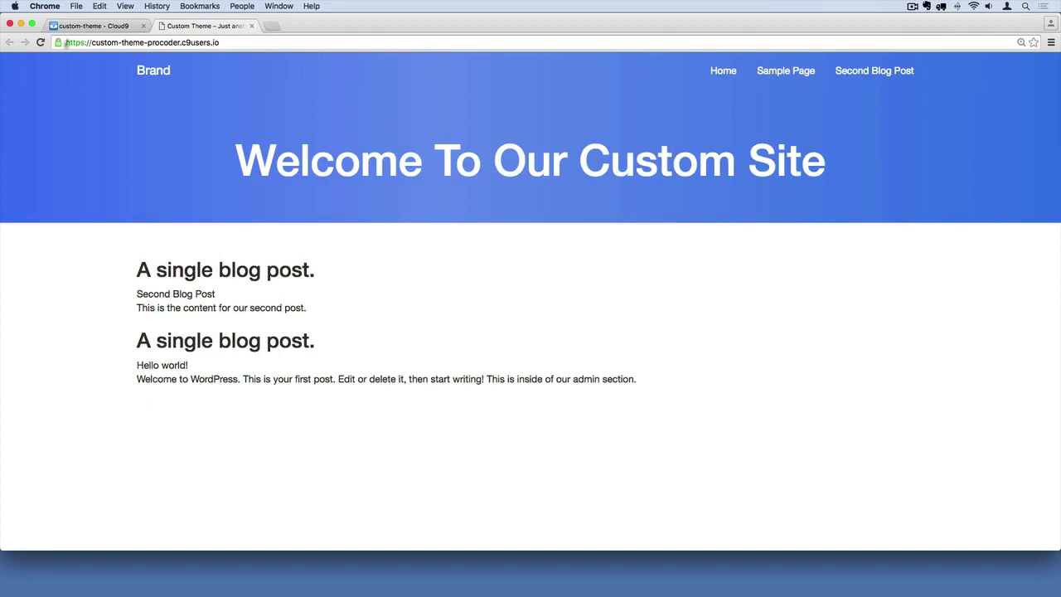
{"action": "left_click", "coordinate": [88, 26]}
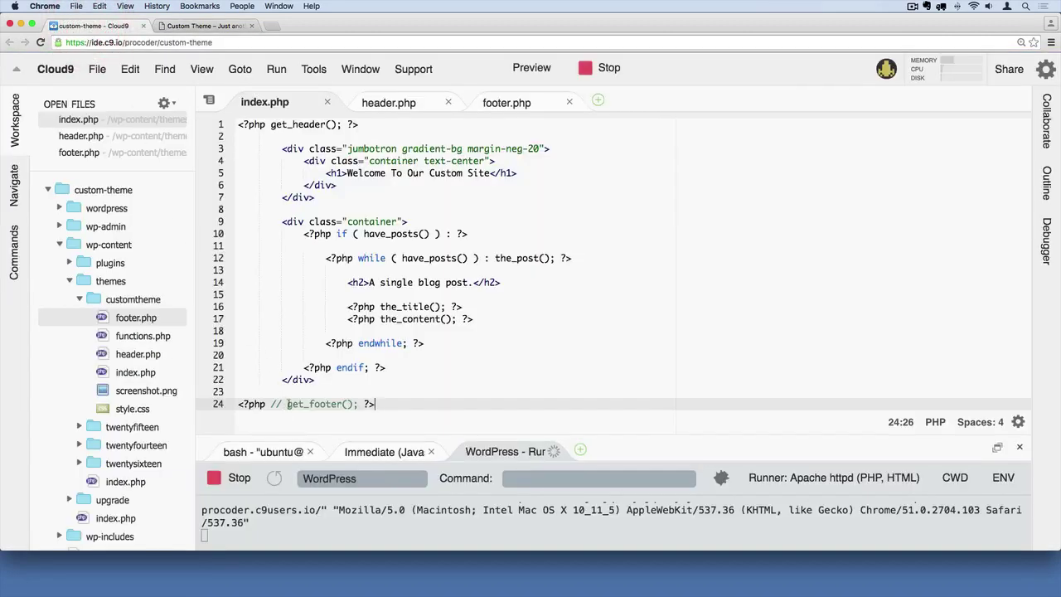
{"action": "left_click_drag", "start_coordinate": [287, 404], "coordinate": [270, 404]}
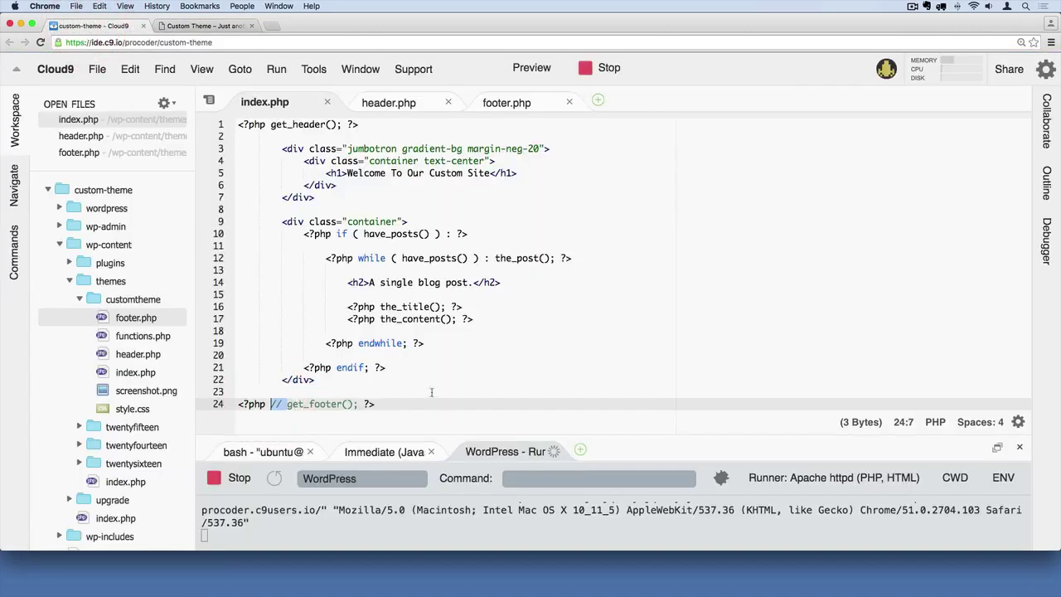
{"action": "key", "text": "BackSpace"}
{"action": "key", "text": "ctrl+s"}
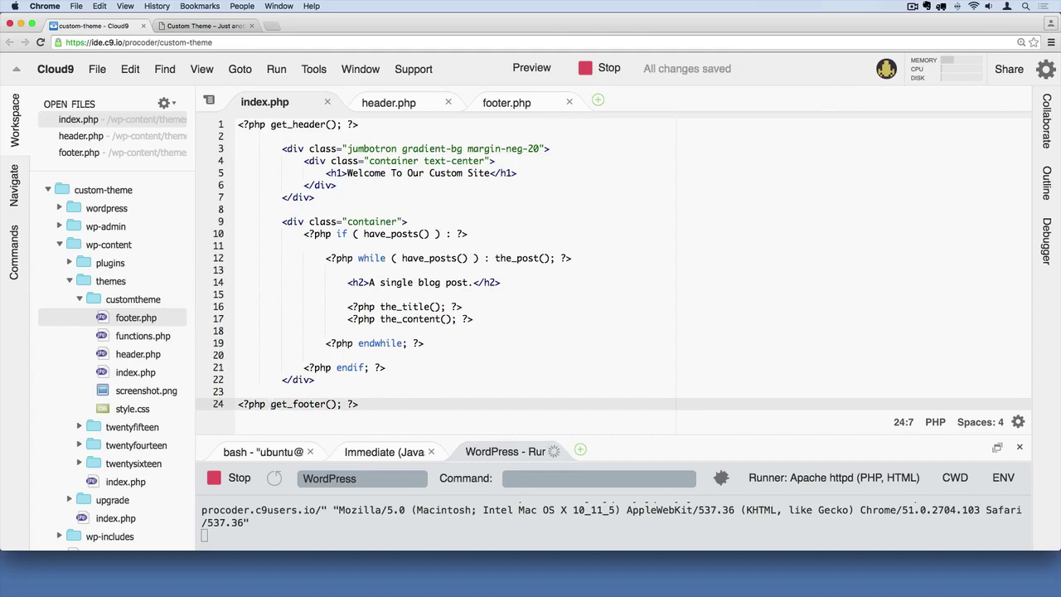
Reload the live site and highlight the new 'Brand Name in the footer' text
{"action": "left_click", "coordinate": [199, 26]}
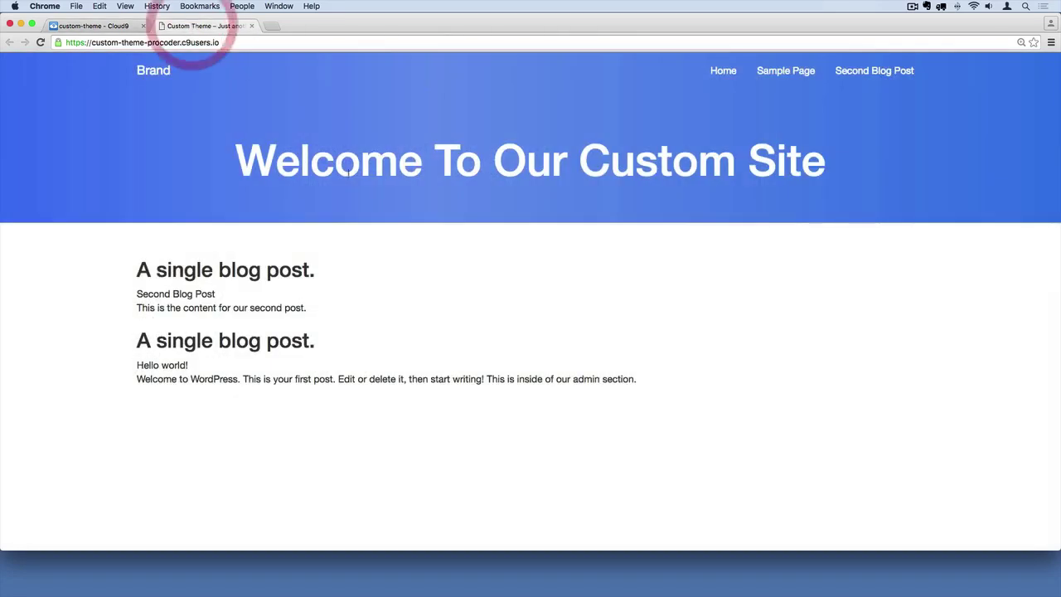
{"action": "left_click", "coordinate": [40, 43]}
{"action": "left_click_drag", "start_coordinate": [124, 404], "coordinate": [3, 398]}
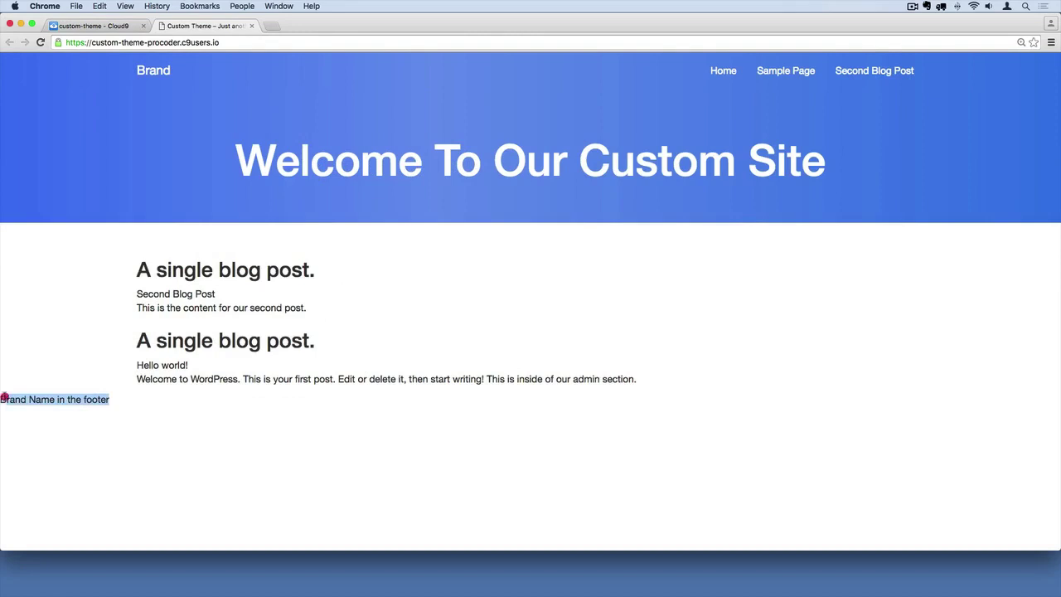
{"action": "left_click", "coordinate": [189, 413]}
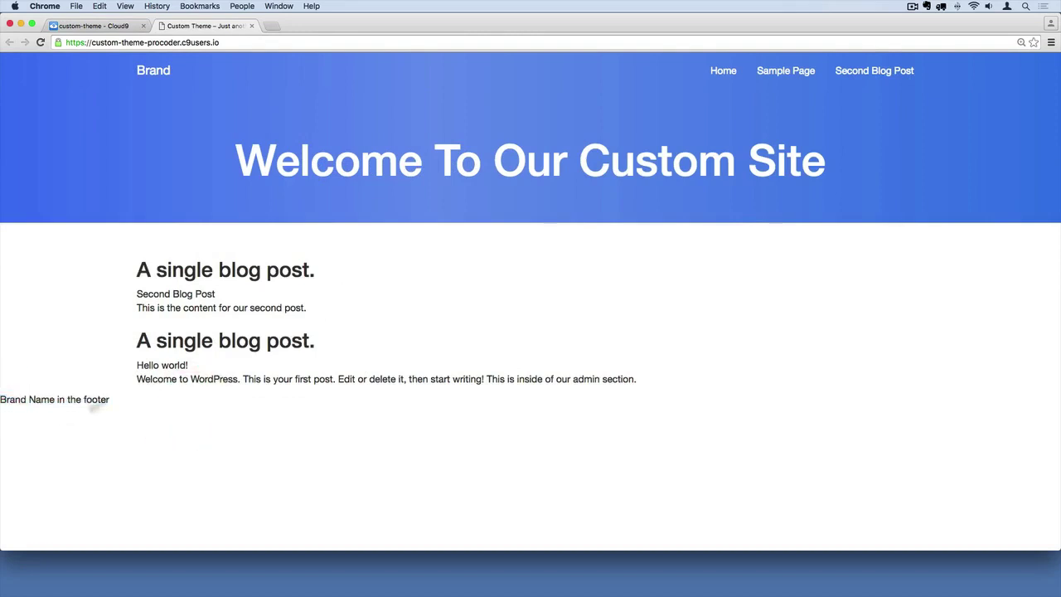
Delete the Brand Name paragraph from footer.php line 1, save, and view the site page
{"action": "left_click", "coordinate": [96, 25]}
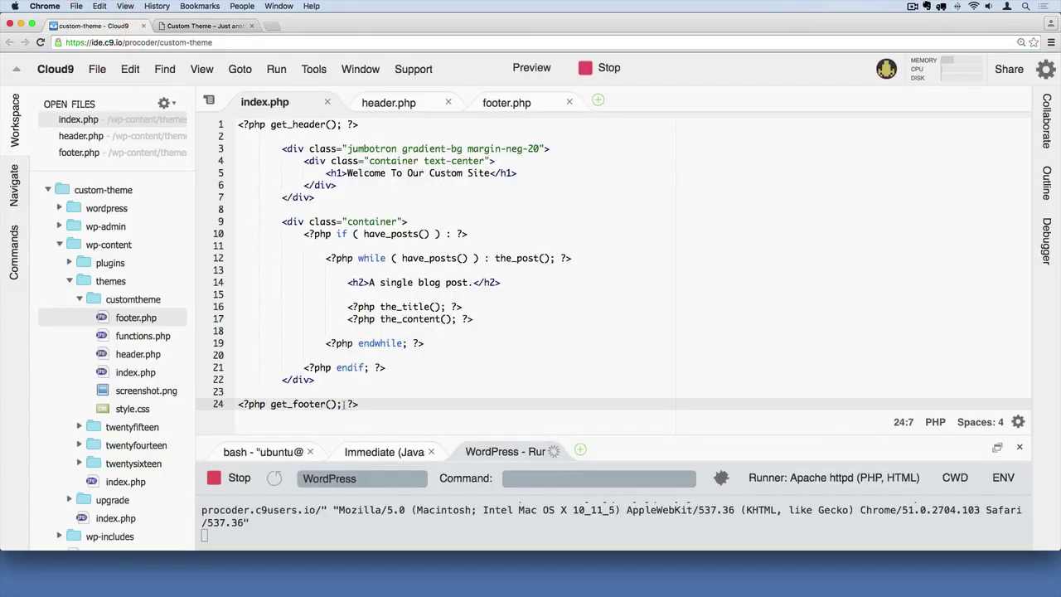
{"action": "left_click_drag", "start_coordinate": [342, 404], "coordinate": [272, 404]}
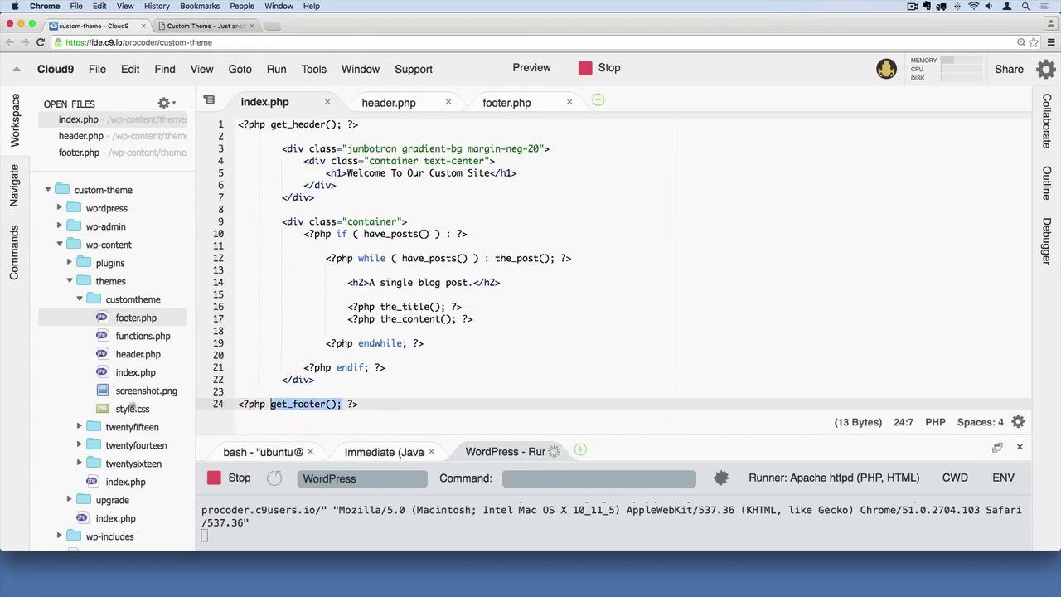
{"action": "left_click", "coordinate": [129, 323]}
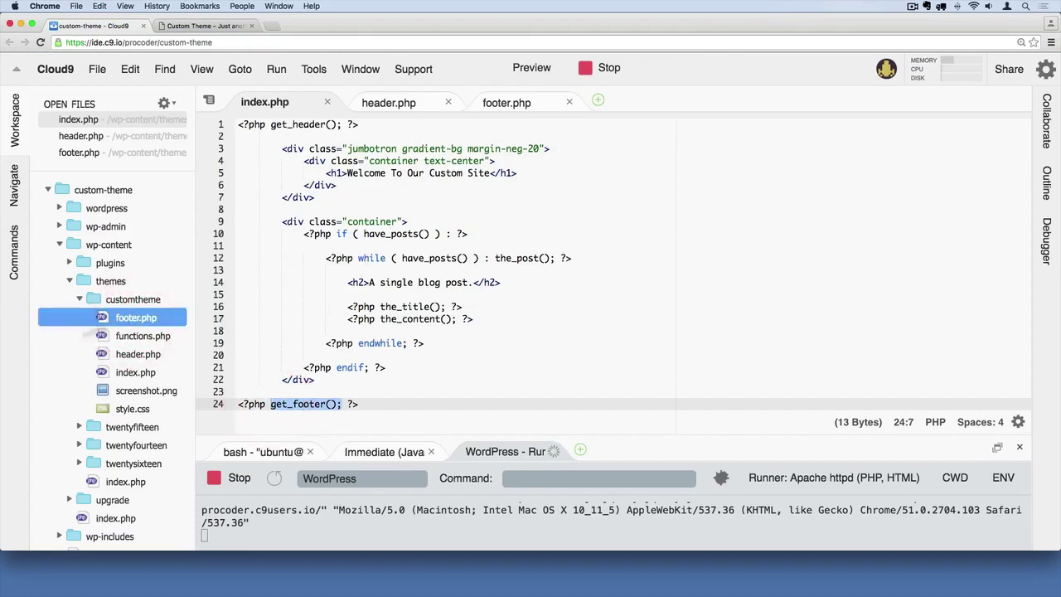
{"action": "left_click", "coordinate": [349, 405]}
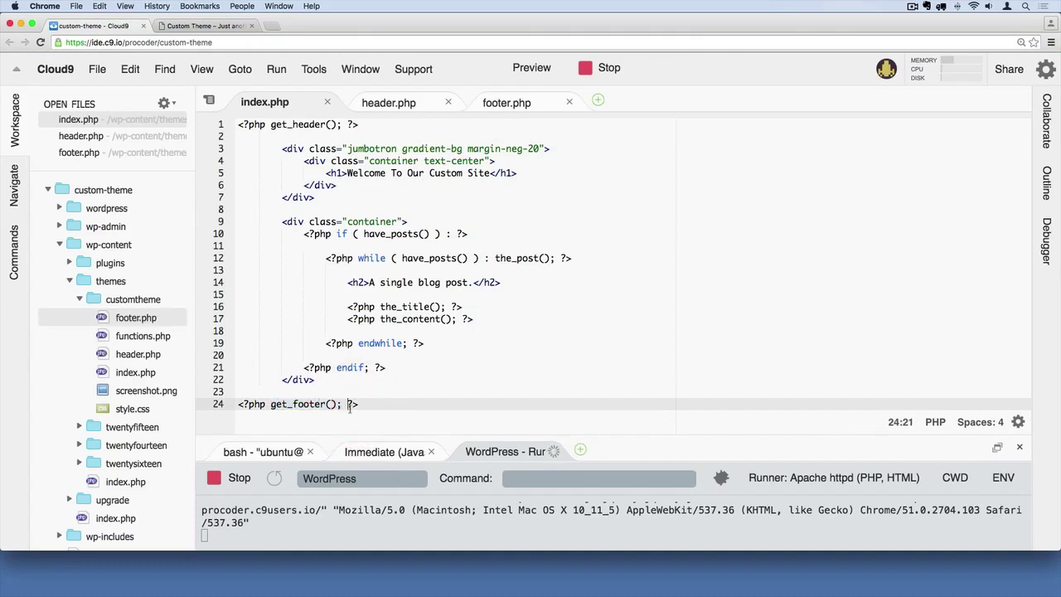
{"action": "left_click", "coordinate": [383, 405]}
{"action": "left_click", "coordinate": [511, 102]}
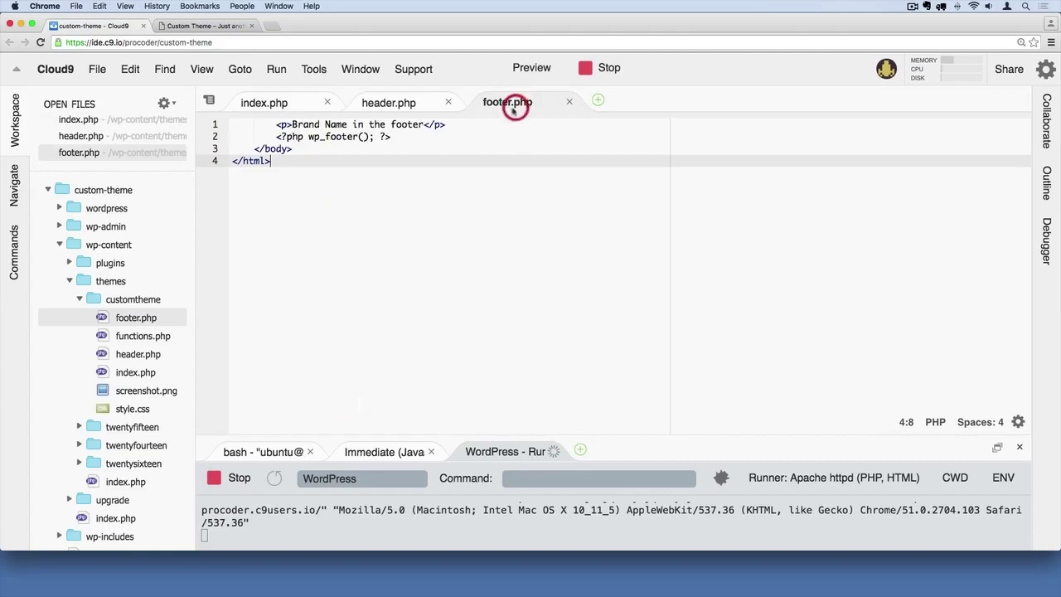
{"action": "left_click_drag", "start_coordinate": [276, 125], "coordinate": [468, 124]}
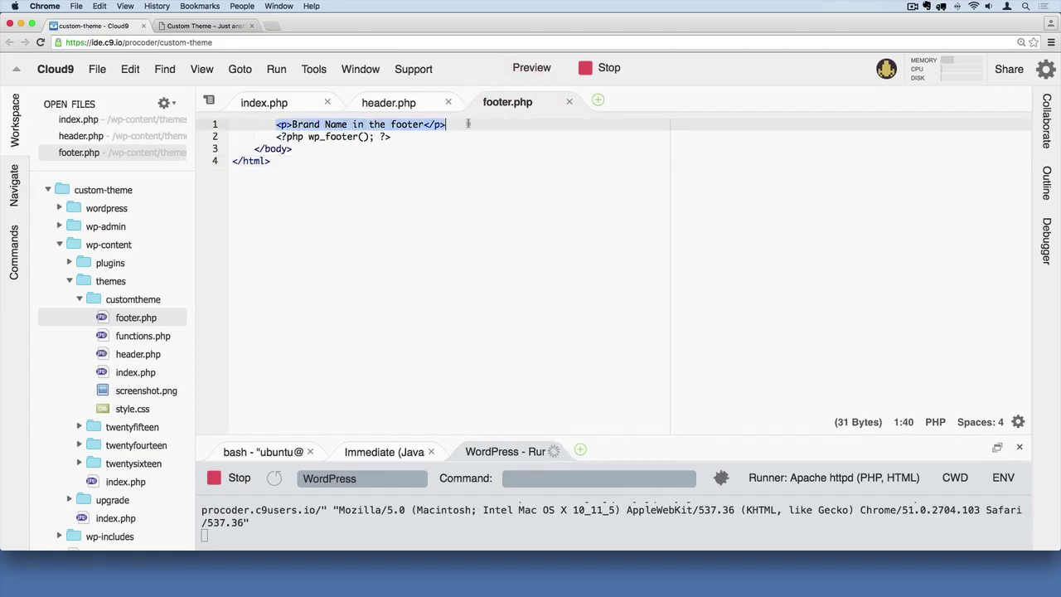
{"action": "key", "text": "BackSpace"}
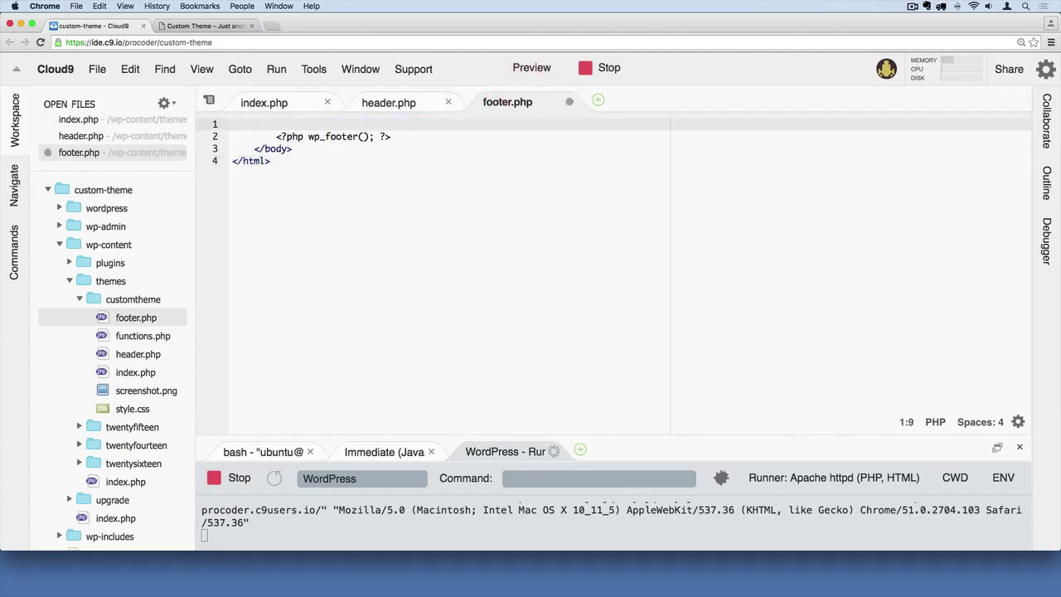
{"action": "key", "text": "cmd+s"}
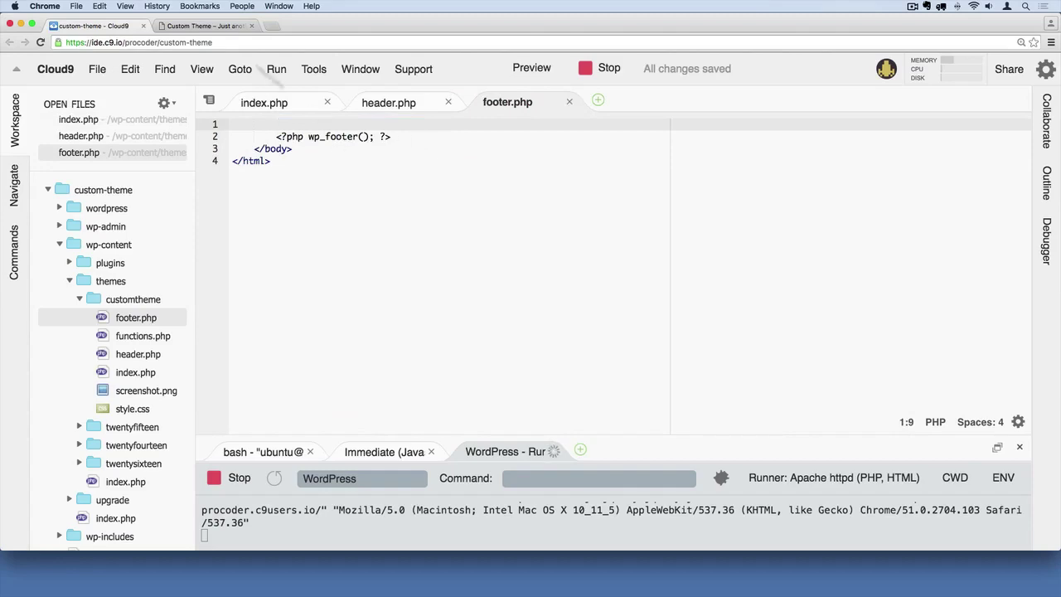
{"action": "left_click", "coordinate": [199, 25]}
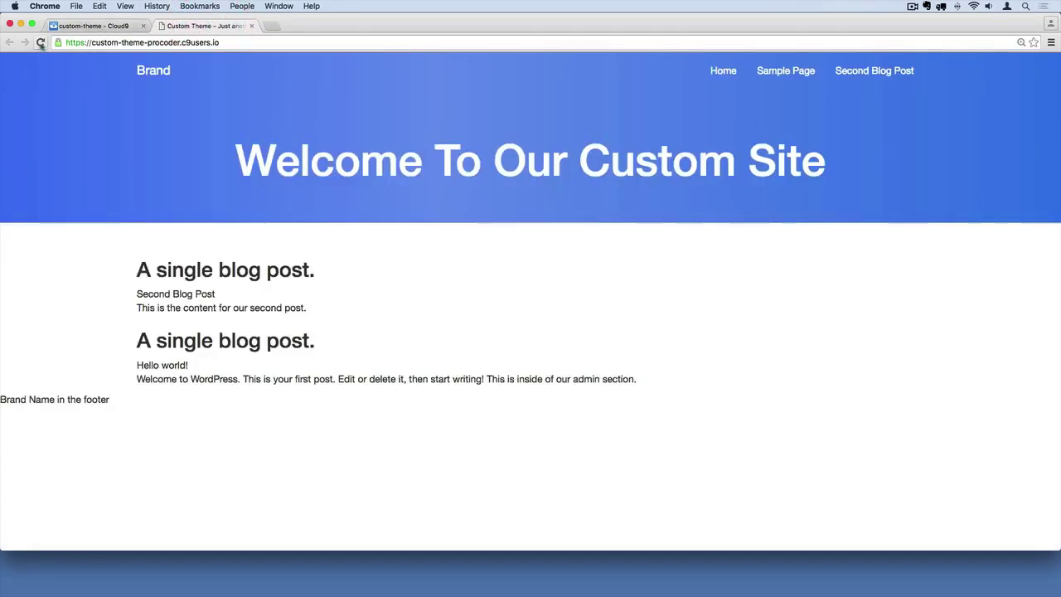